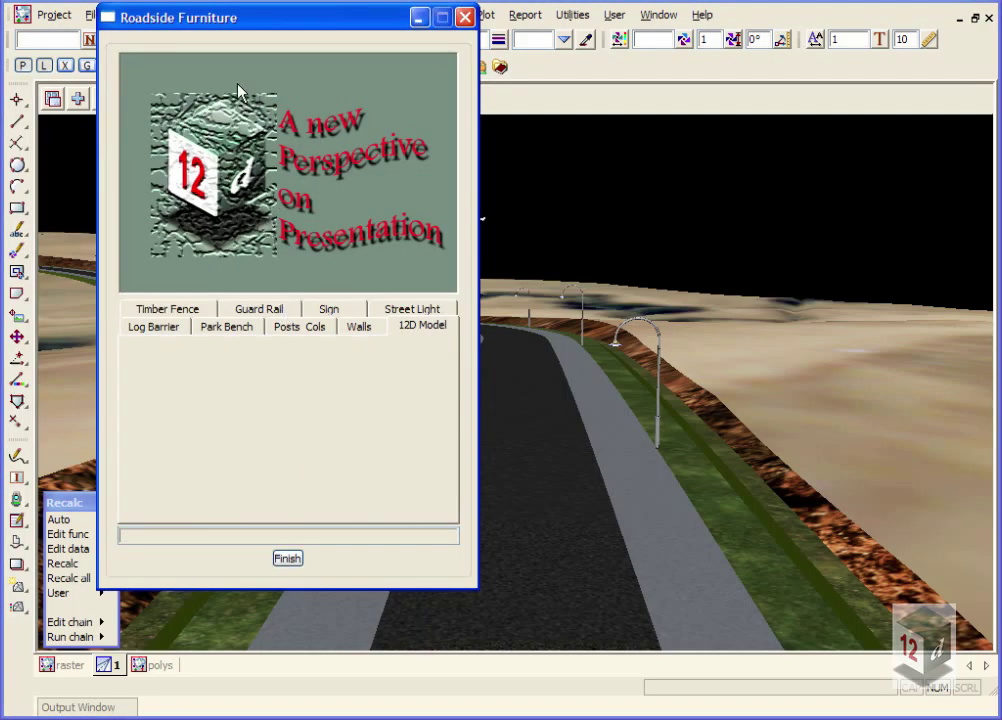
# On the Posts Cols page, set post height 1 and post width x 0.1, keeping width y 0.075
pyautogui.click(298, 329)
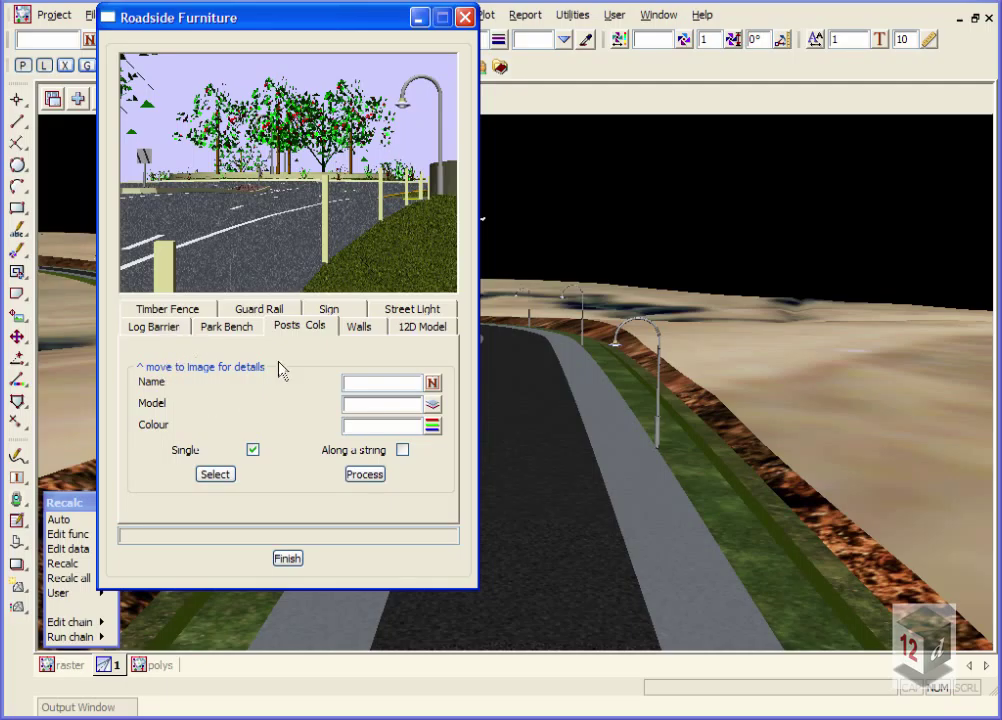
pyautogui.click(287, 193)
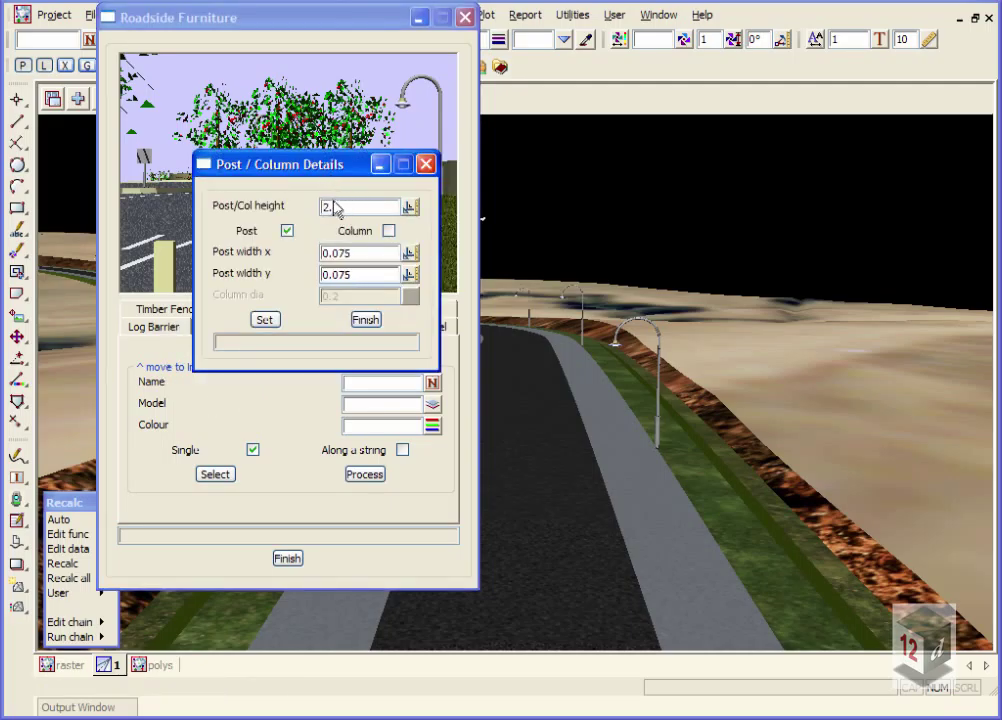
pyautogui.doubleClick(348, 207)
pyautogui.write('1')
pyautogui.moveTo(372, 253); pyautogui.dragTo(335, 256)
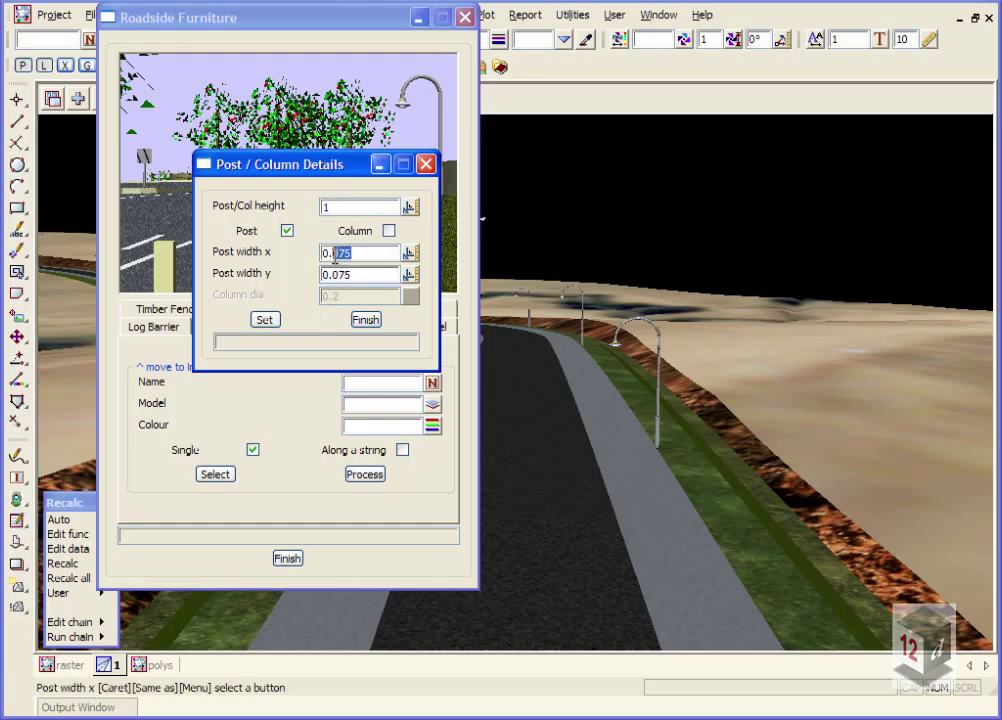
pyautogui.write('1')
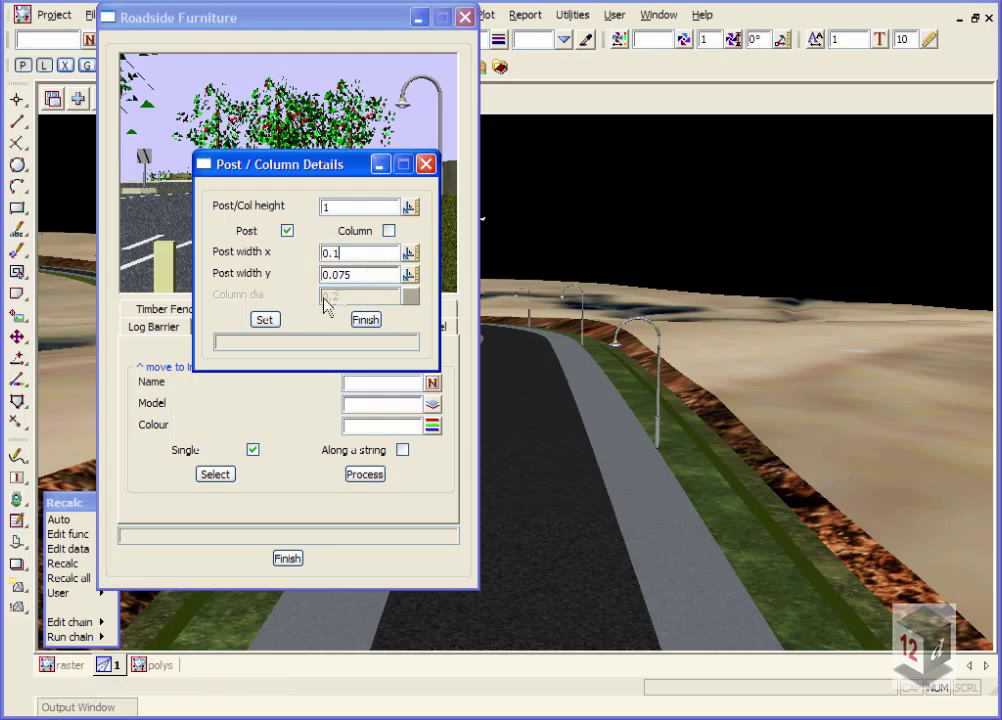
pyautogui.click(266, 320)
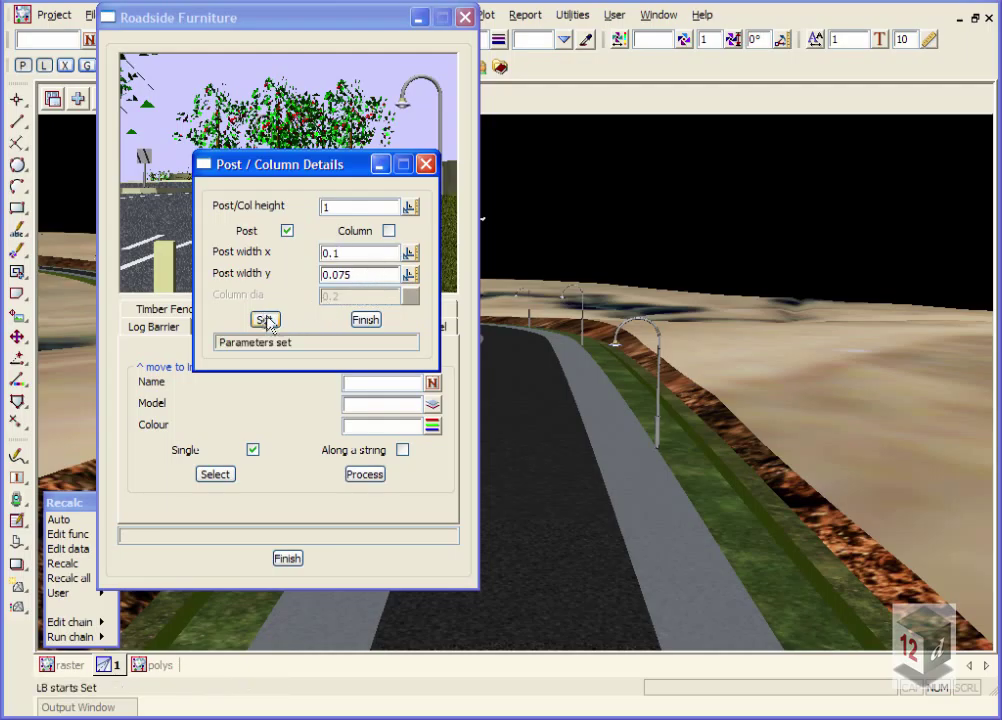
pyautogui.click(365, 320)
pyautogui.click(361, 386)
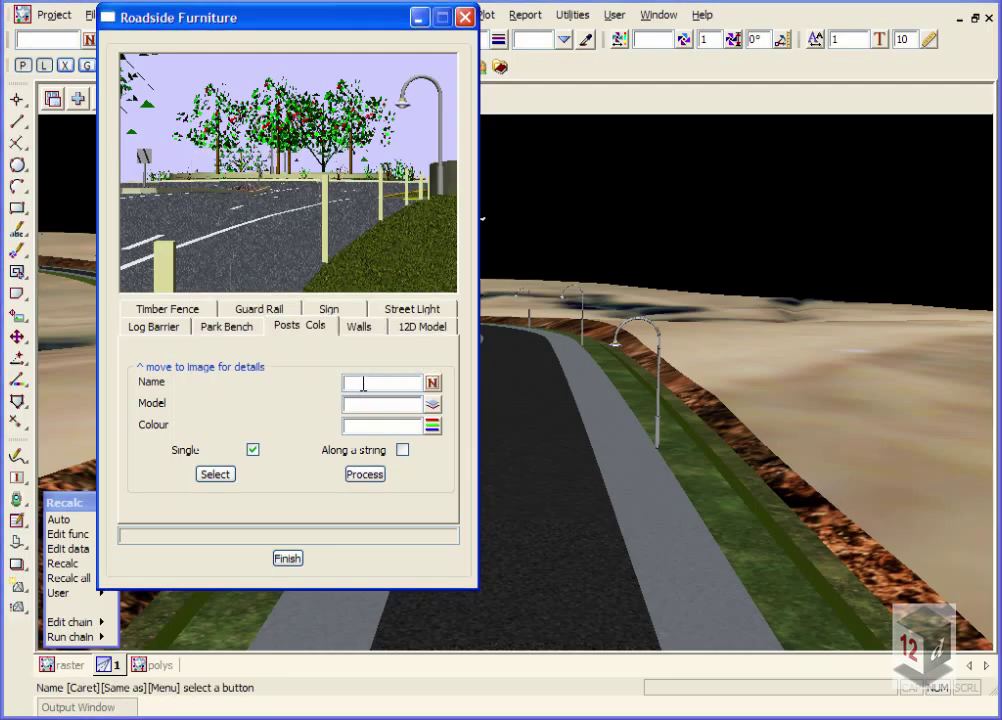
# Name the posts 'guide posts' after rechecking the post dimensions
pyautogui.write('guide posts')
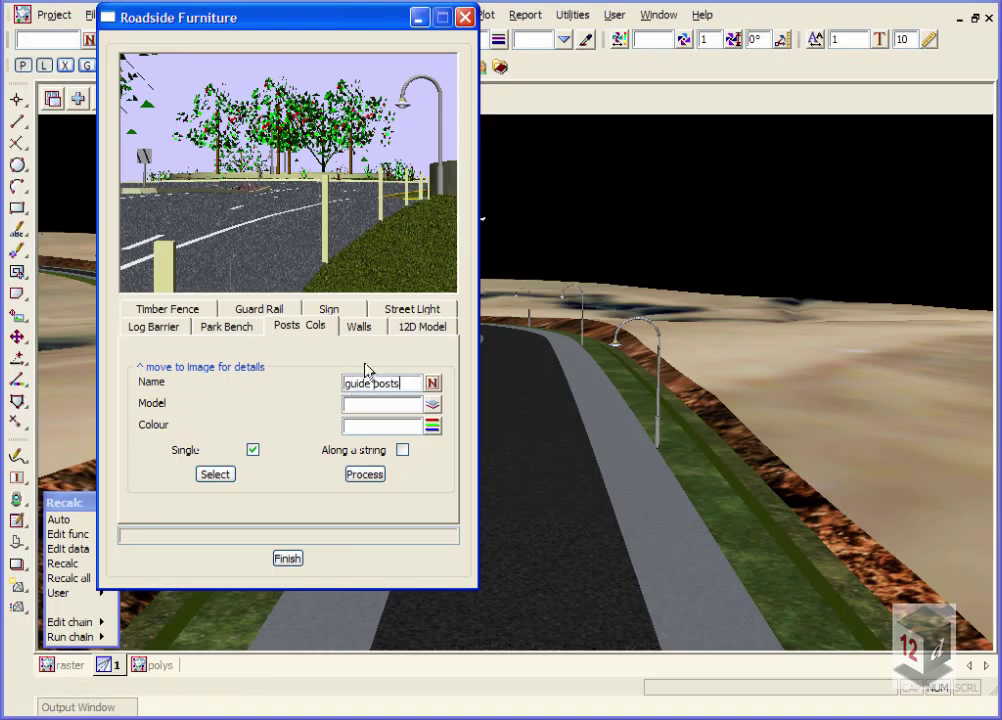
pyautogui.click(351, 224)
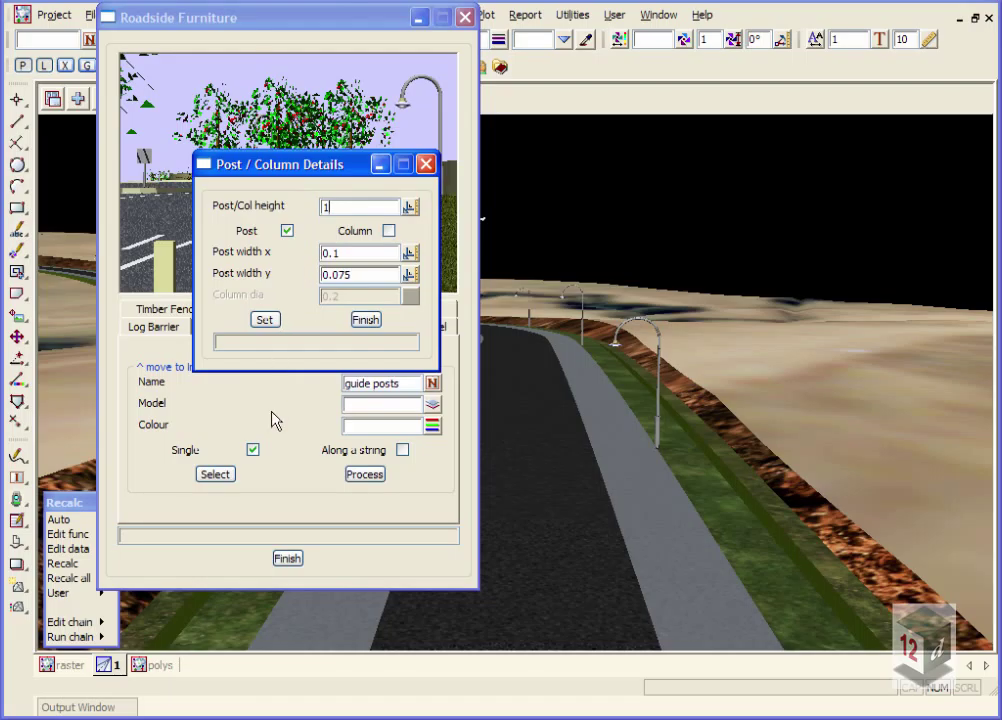
pyautogui.click(365, 320)
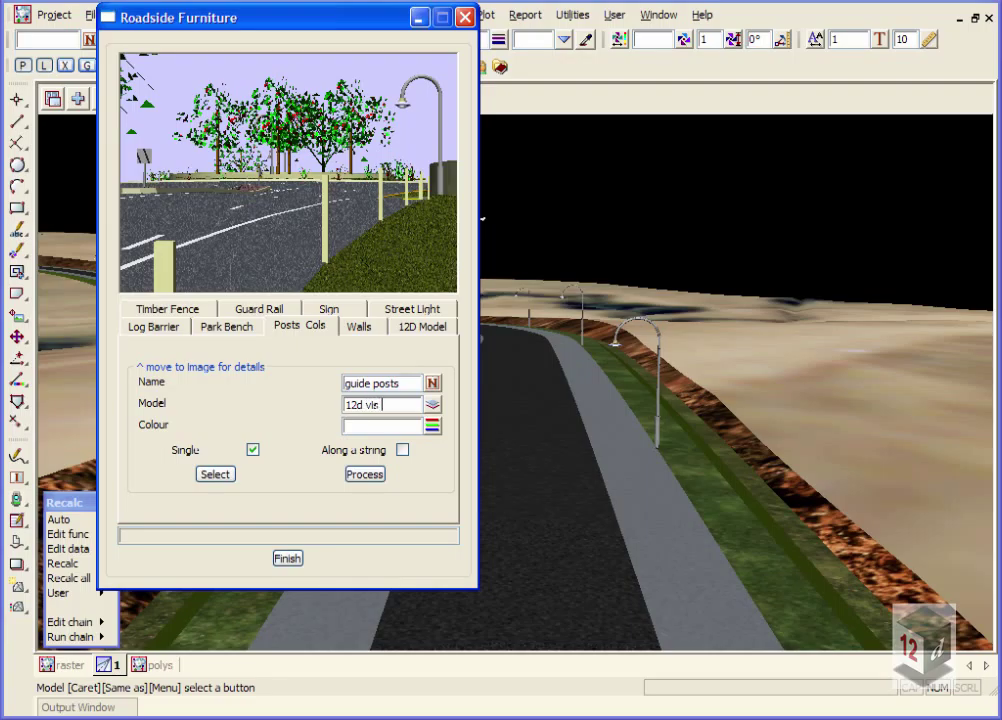
pyautogui.write('osts')
# Make the guide posts white and place them along a string
pyautogui.click(433, 425)
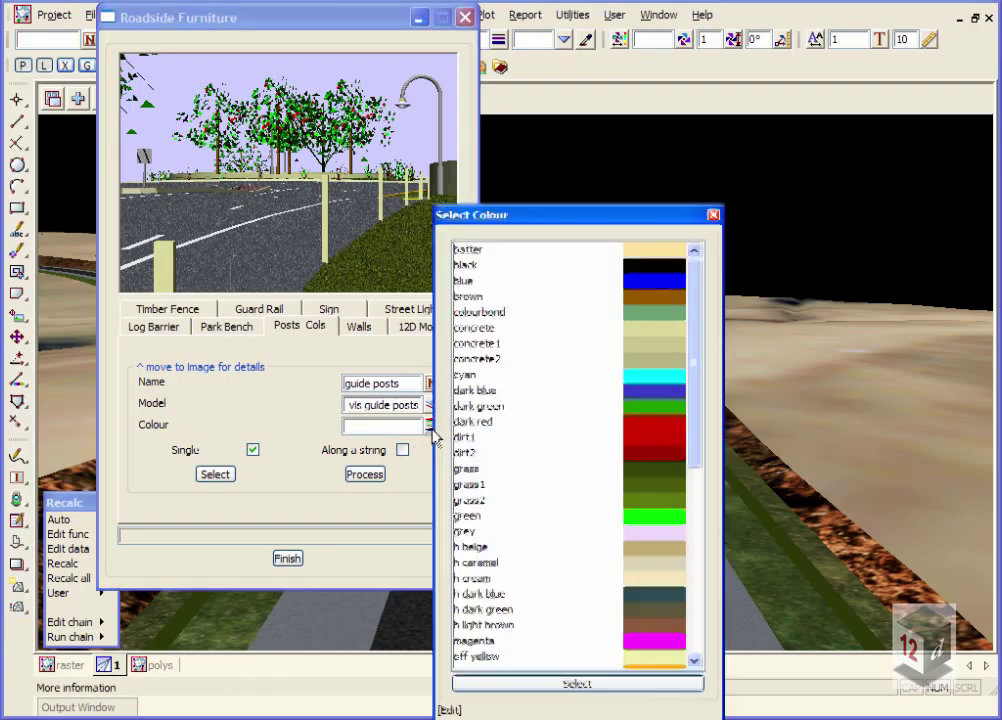
pyautogui.click(696, 559)
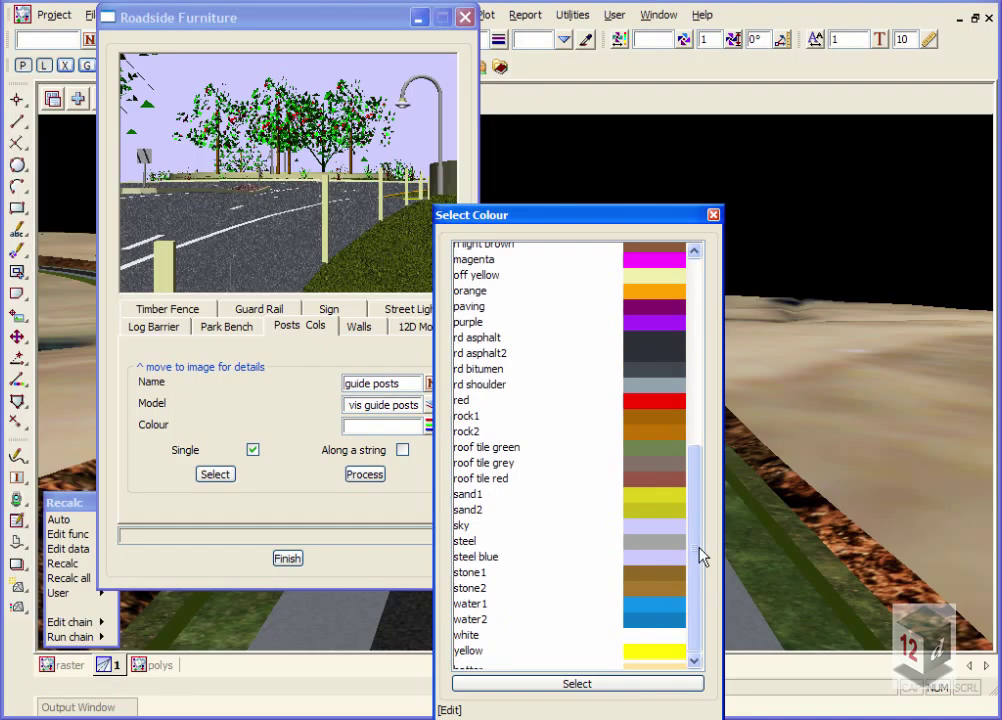
pyautogui.doubleClick(466, 641)
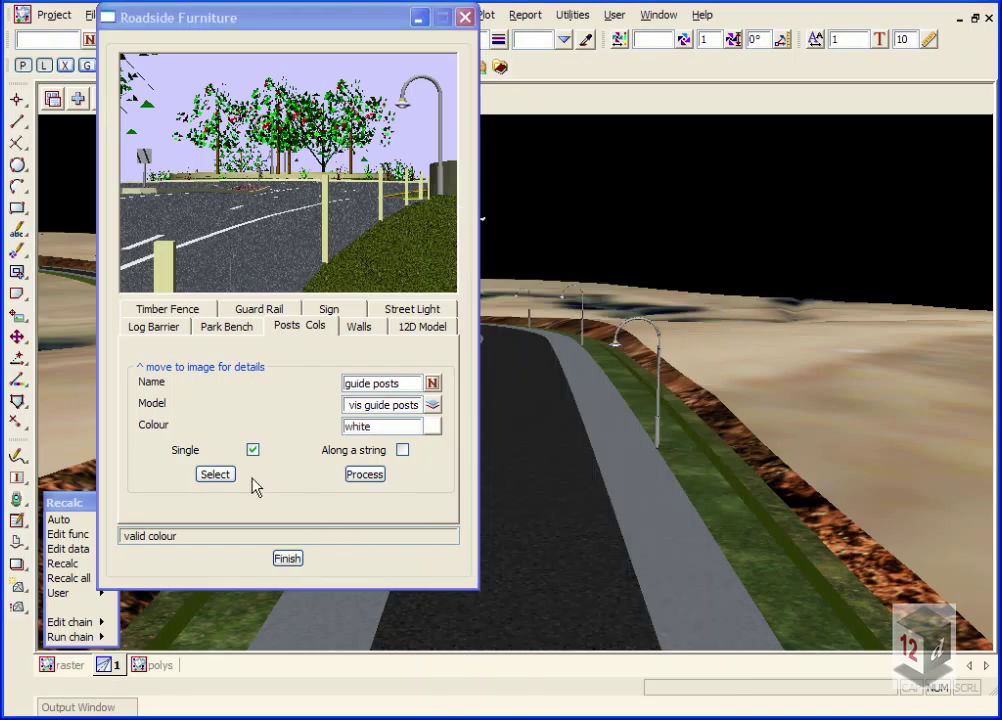
pyautogui.click(402, 450)
# Select ROAD 1's eoshr shoulder string in plan view as the post string
pyautogui.click(216, 475)
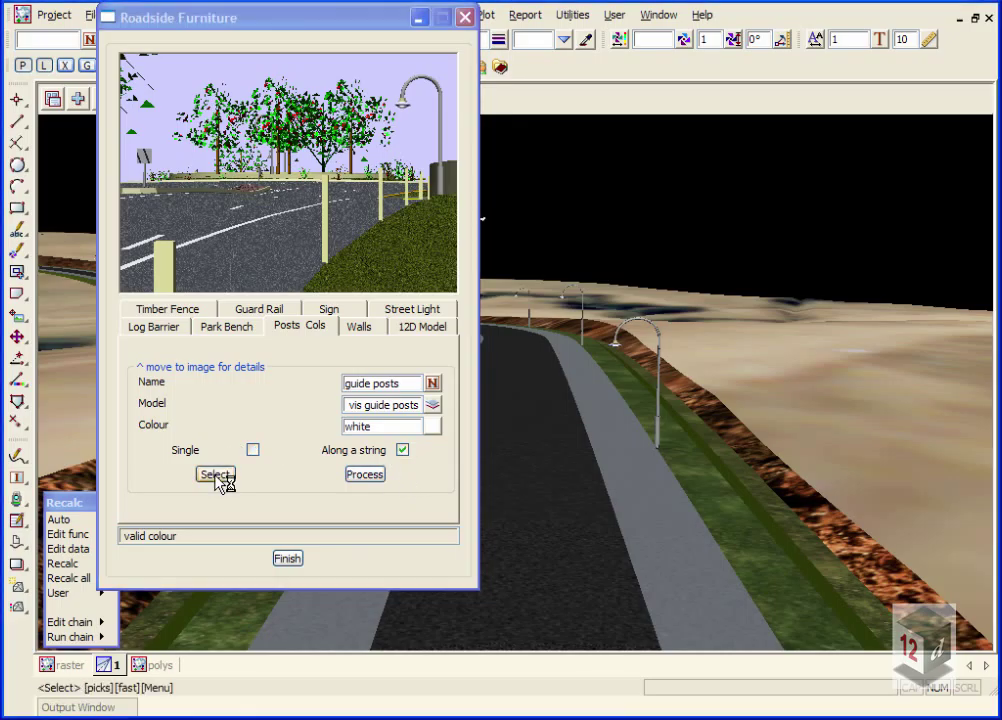
pyautogui.click(65, 666)
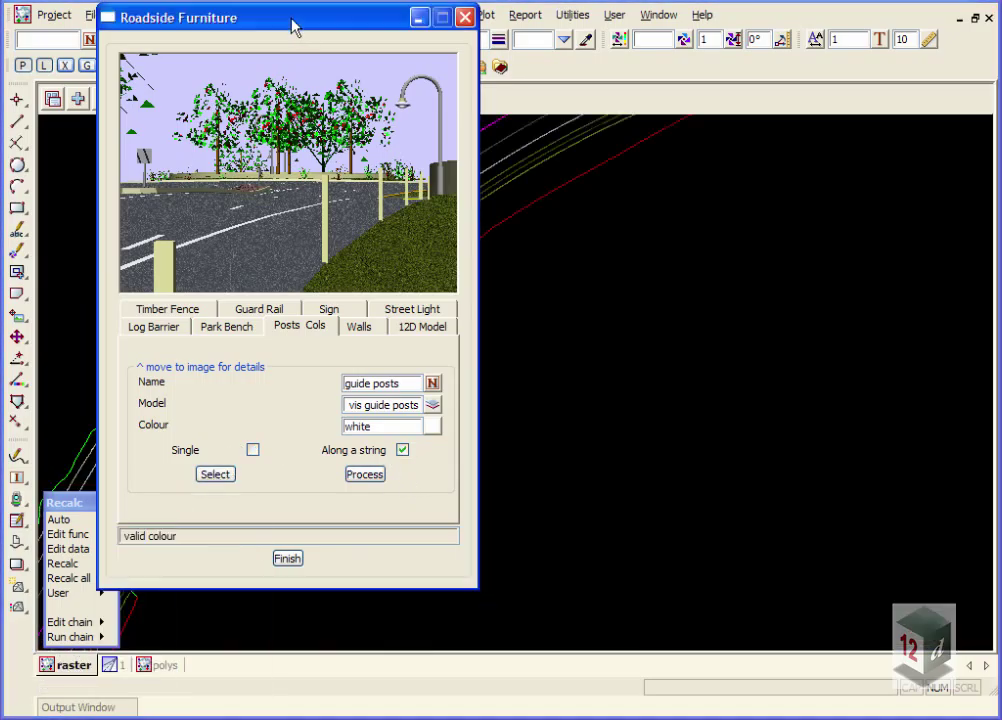
pyautogui.moveTo(293, 26); pyautogui.dragTo(772, 94)
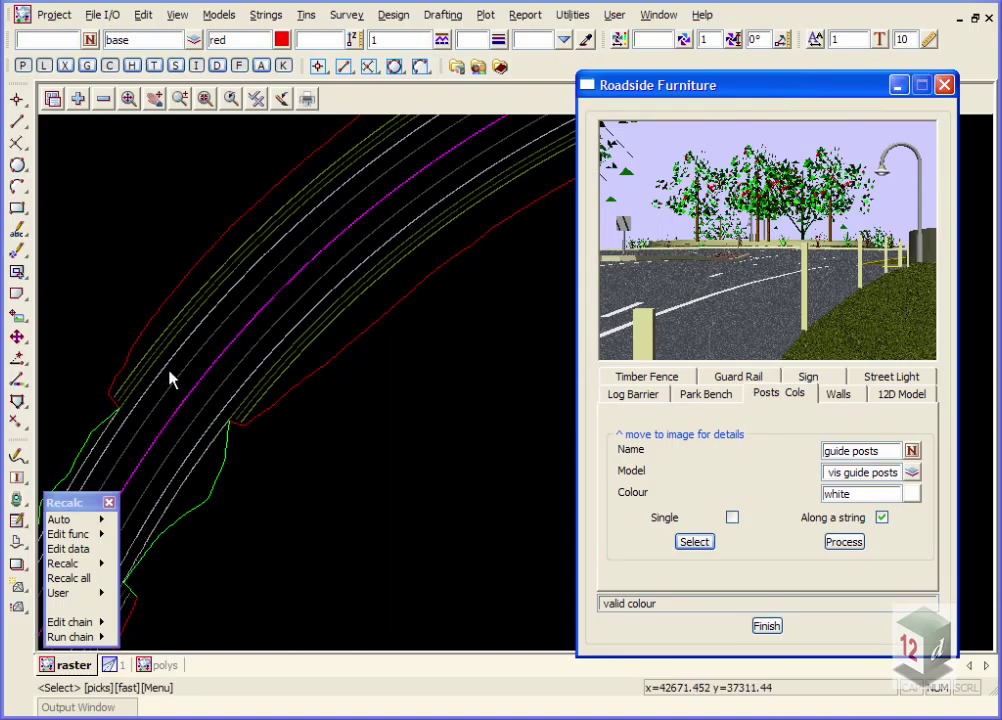
pyautogui.click(186, 347)
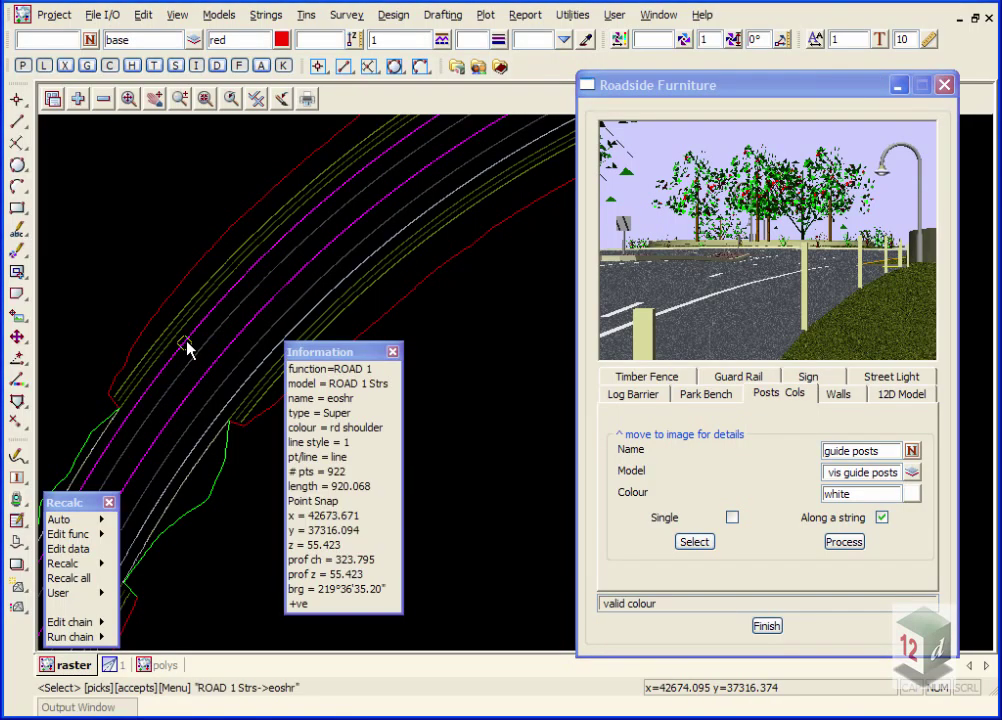
pyautogui.middleClick(186, 347)
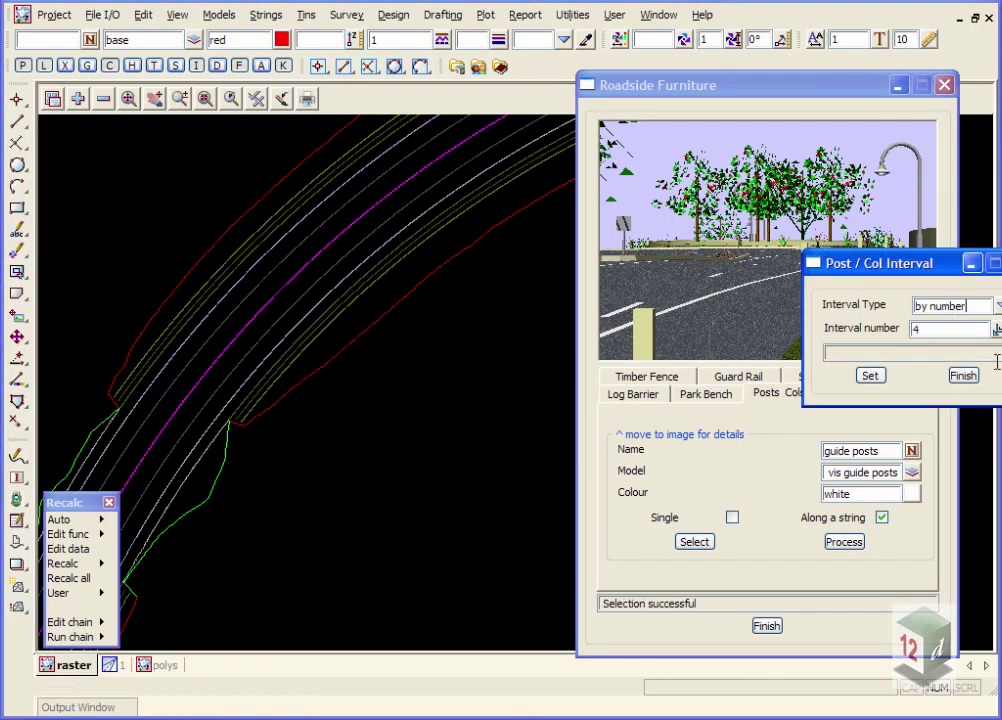
pyautogui.moveTo(841, 262); pyautogui.dragTo(739, 242)
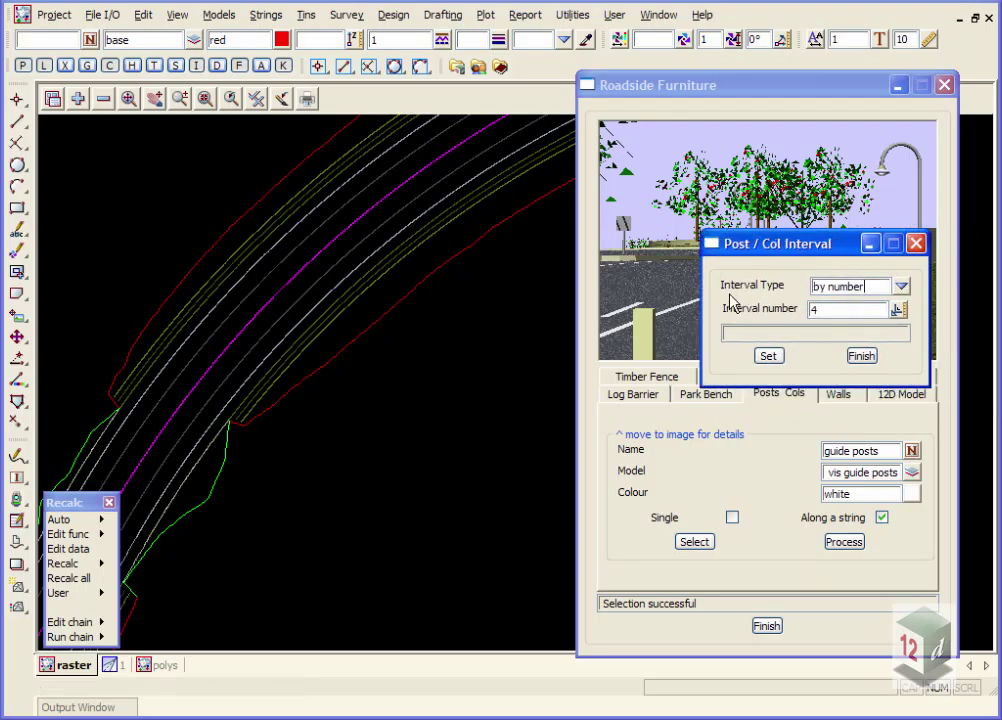
# Space the posts by distance at 20 m and generate them along eoshr
pyautogui.click(901, 287)
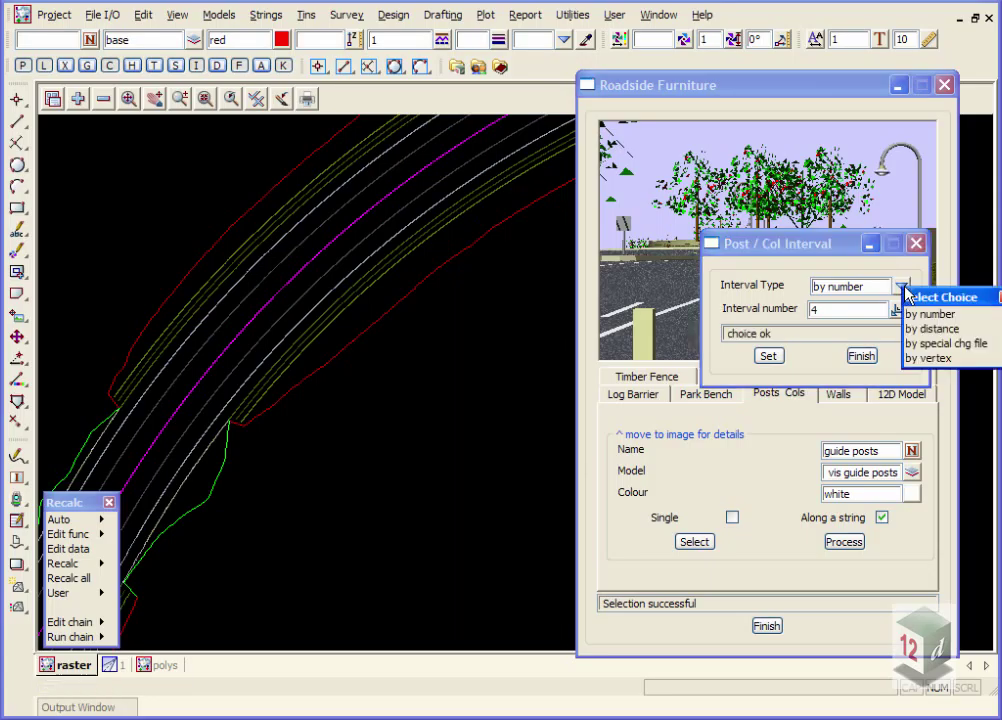
pyautogui.click(921, 333)
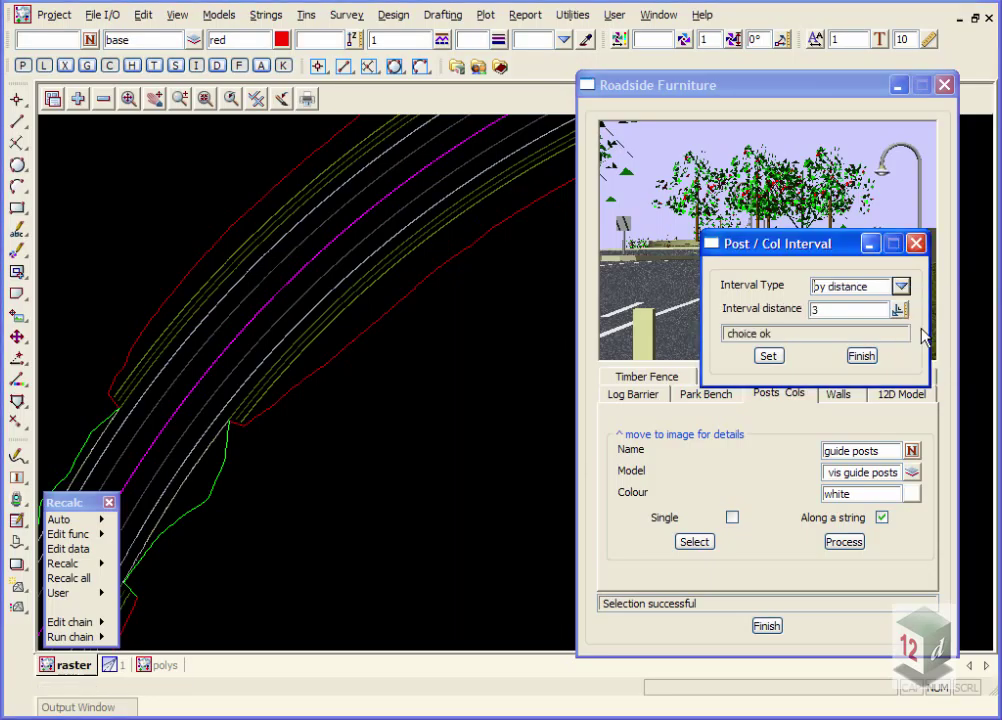
pyautogui.doubleClick(827, 310)
pyautogui.write('20')
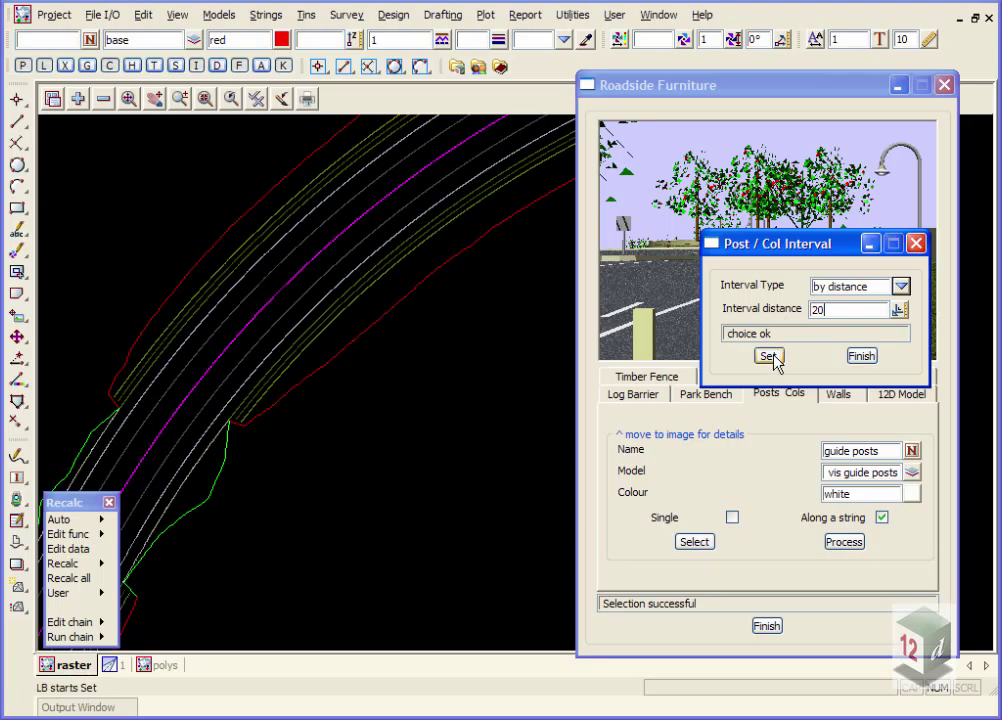
pyautogui.click(768, 356)
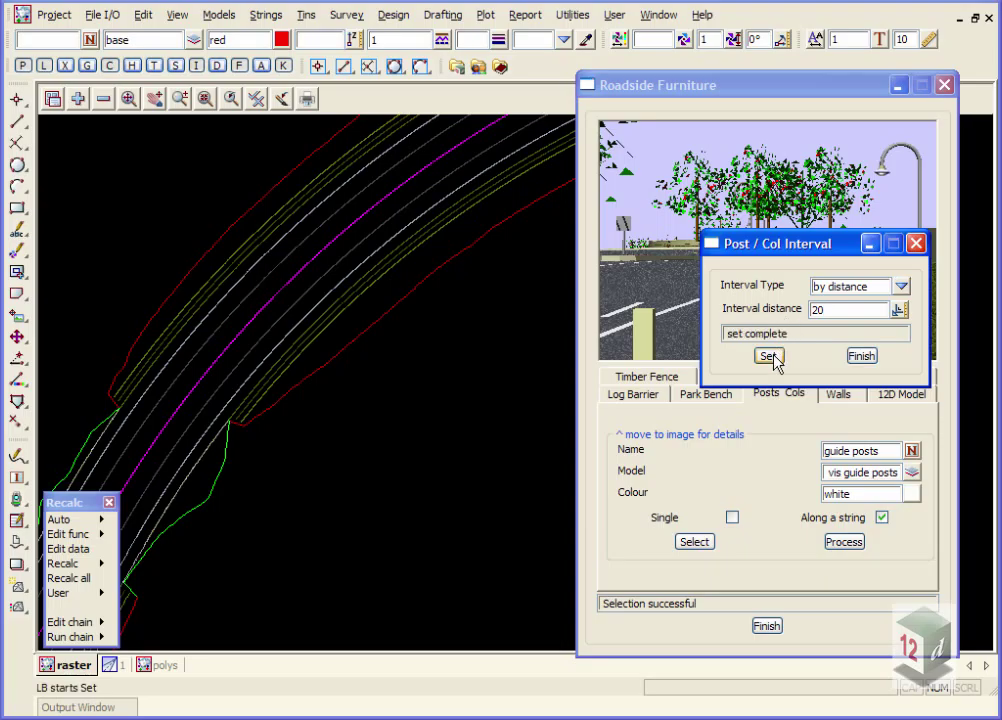
pyautogui.click(861, 357)
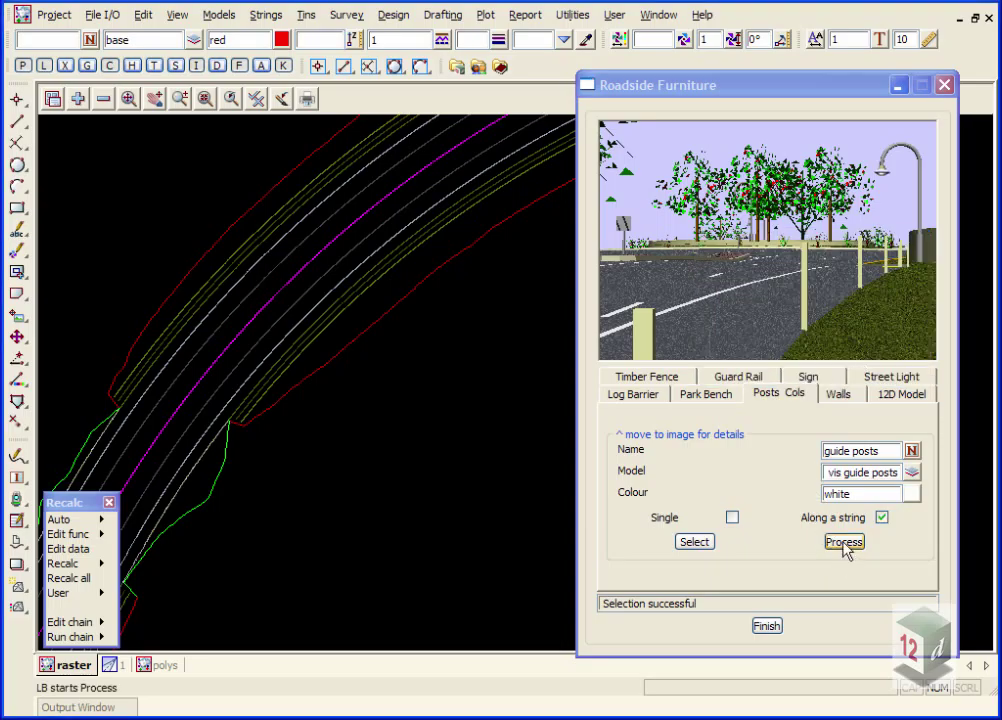
pyautogui.click(845, 542)
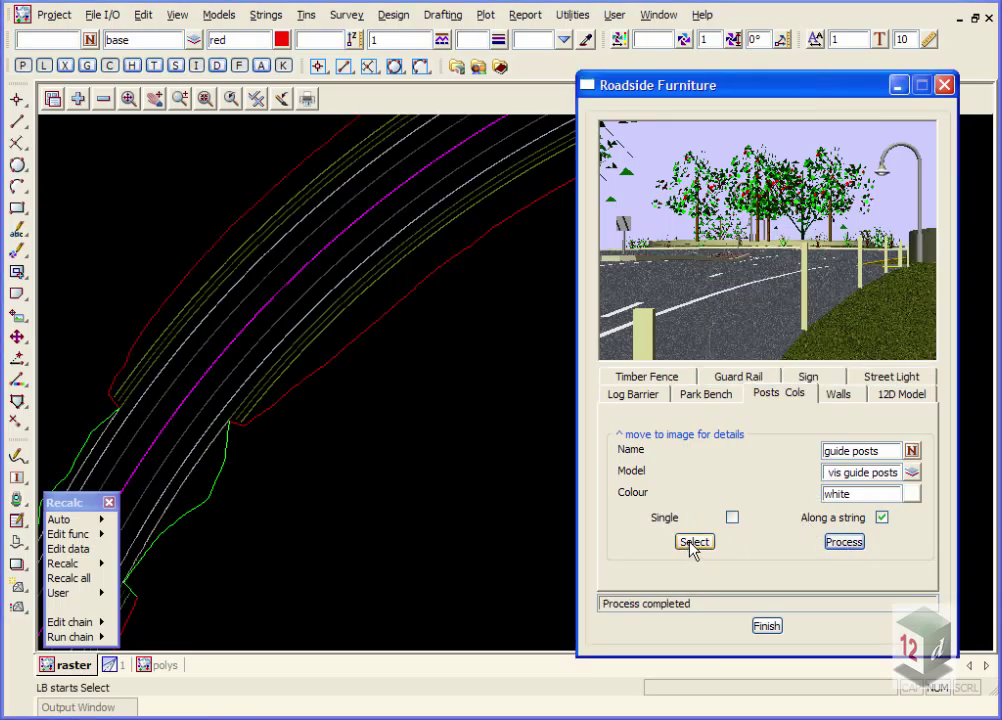
# Change the post dimension settings to round columns
pyautogui.click(806, 268)
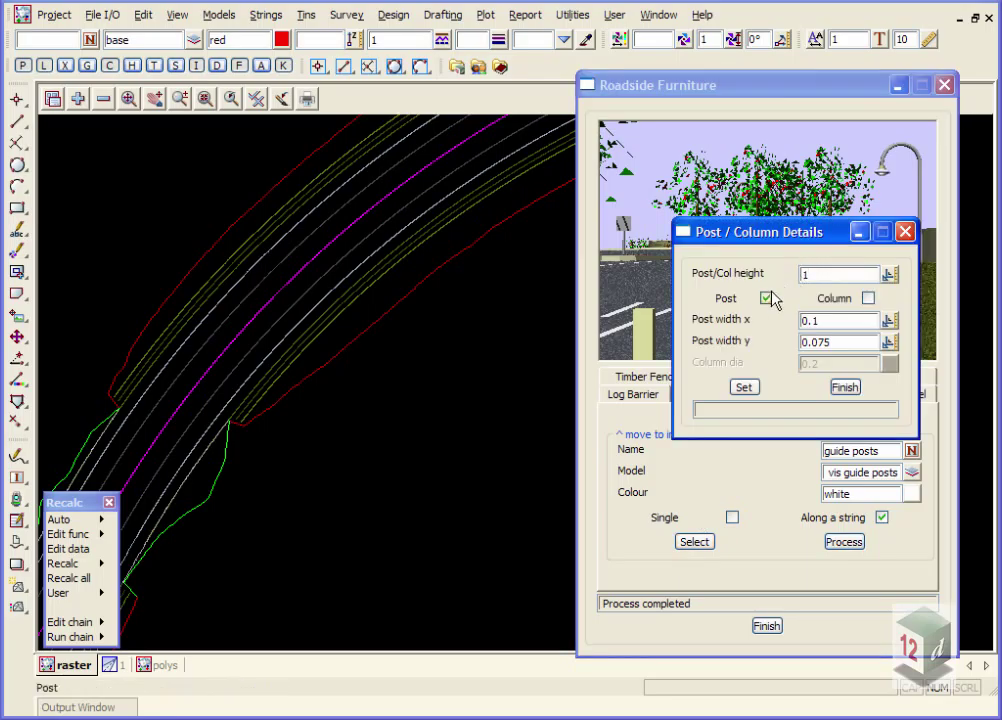
pyautogui.click(868, 299)
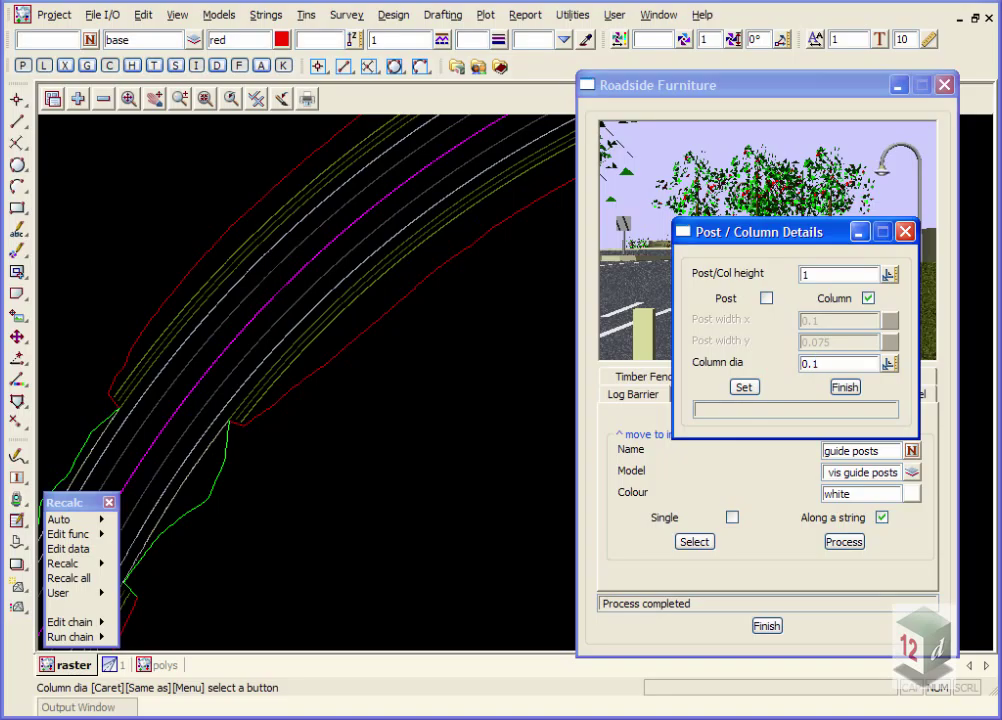
pyautogui.click(744, 387)
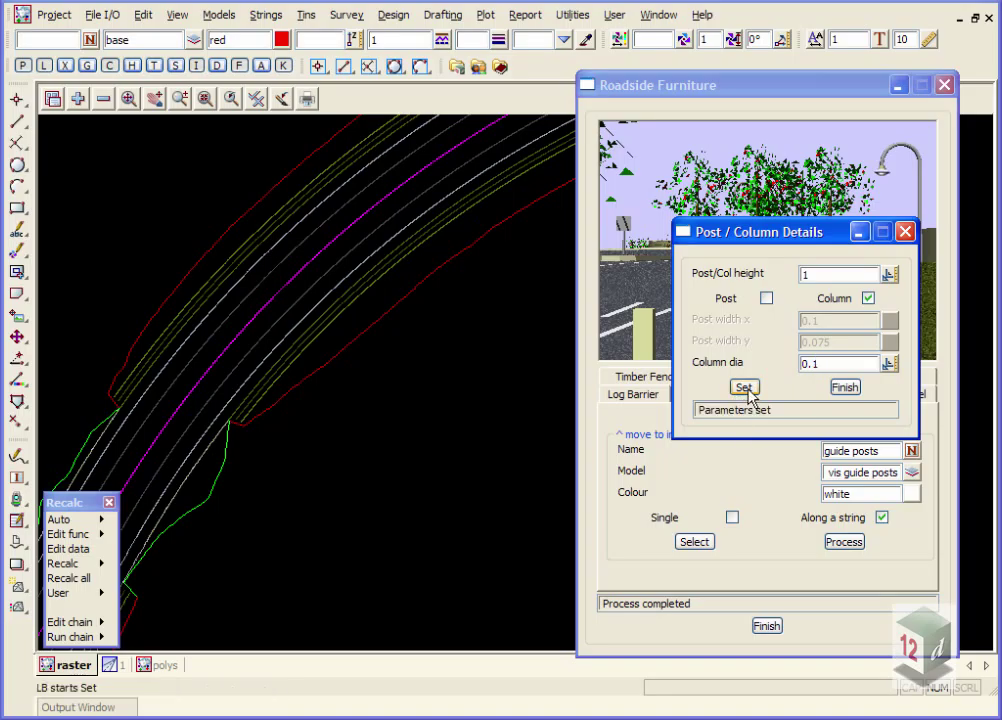
pyautogui.click(846, 389)
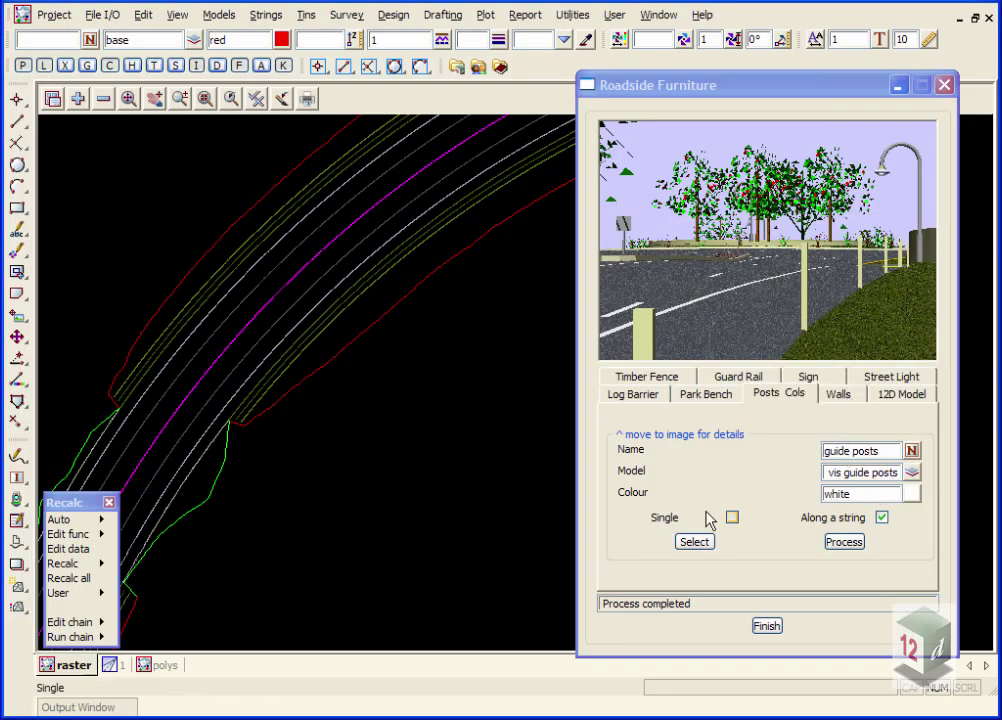
# Place white guide posts every 20 m along ROAD 1's eoshl left shoulder string
pyautogui.click(695, 543)
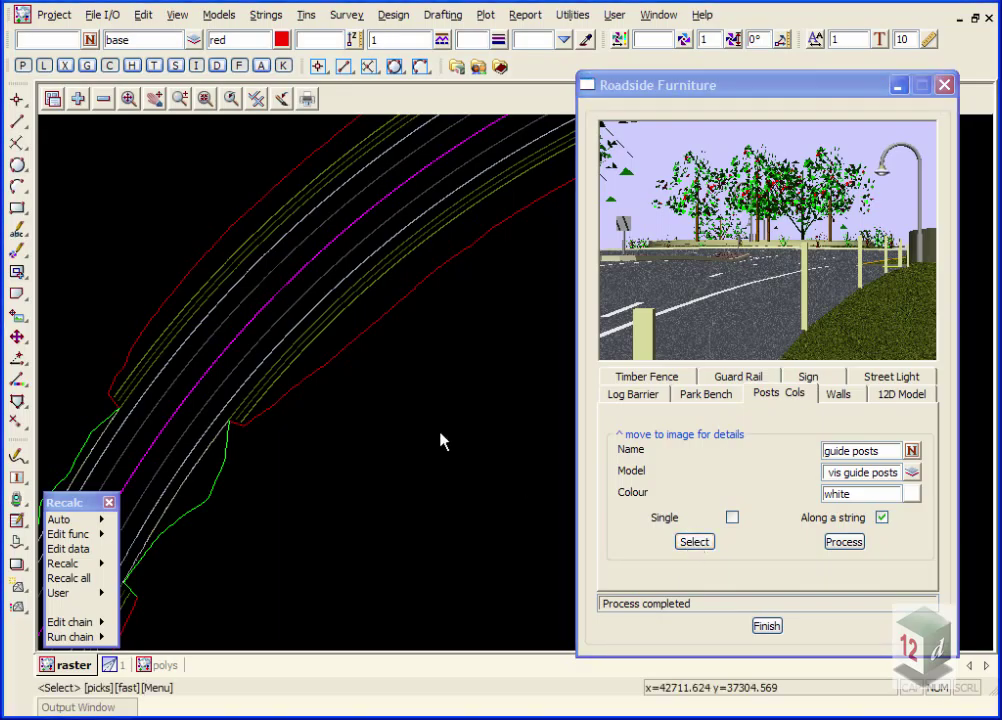
pyautogui.click(257, 370)
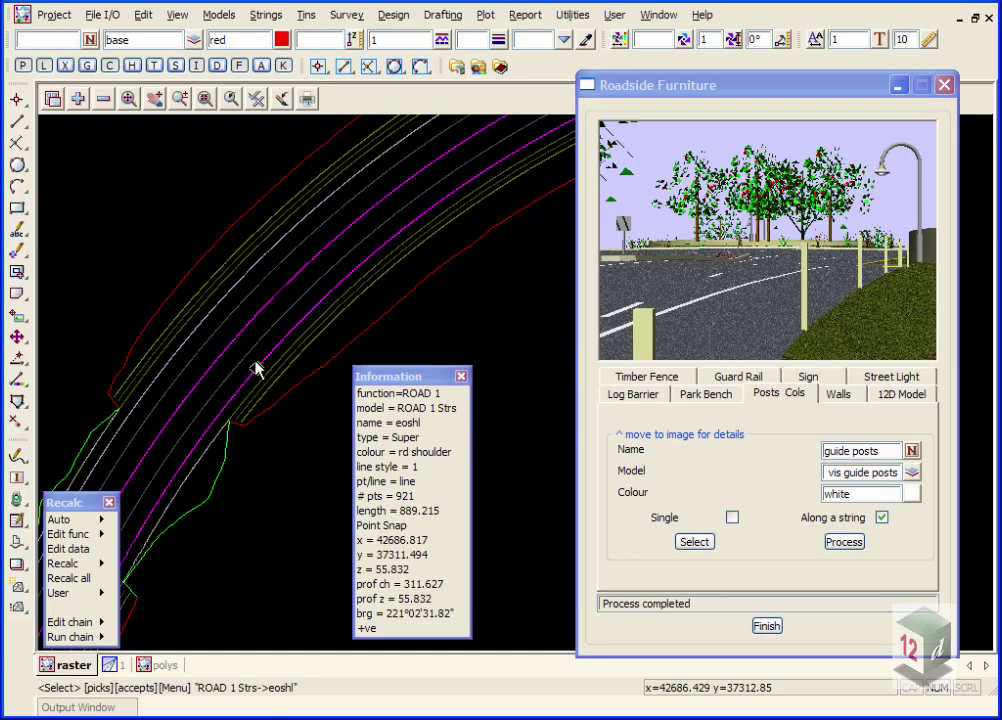
pyautogui.middleClick(257, 370)
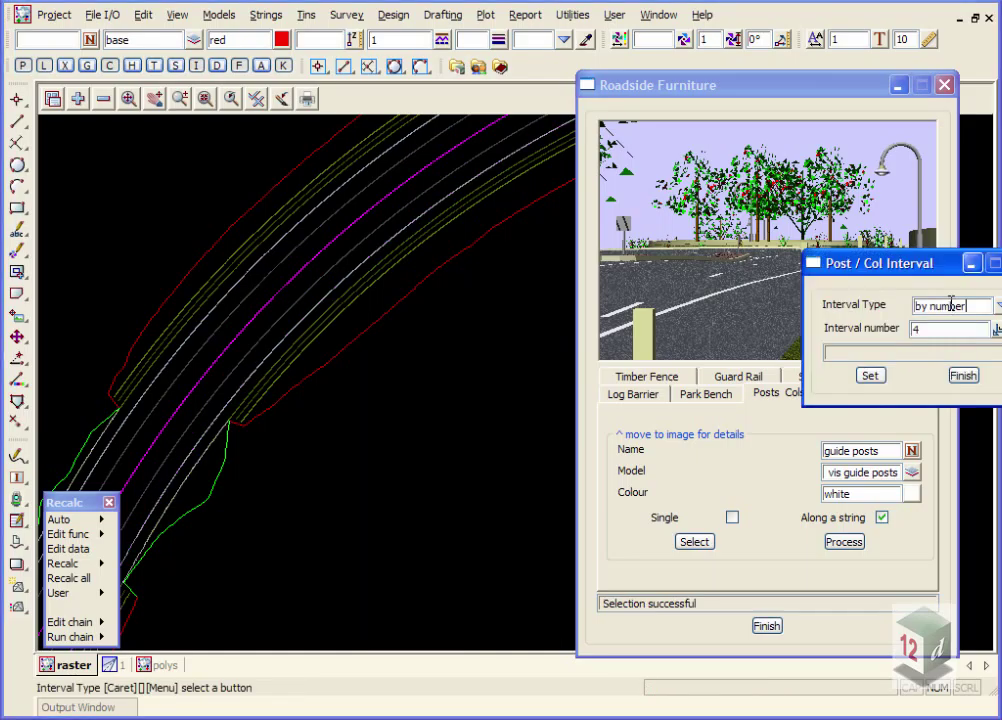
pyautogui.click(998, 307)
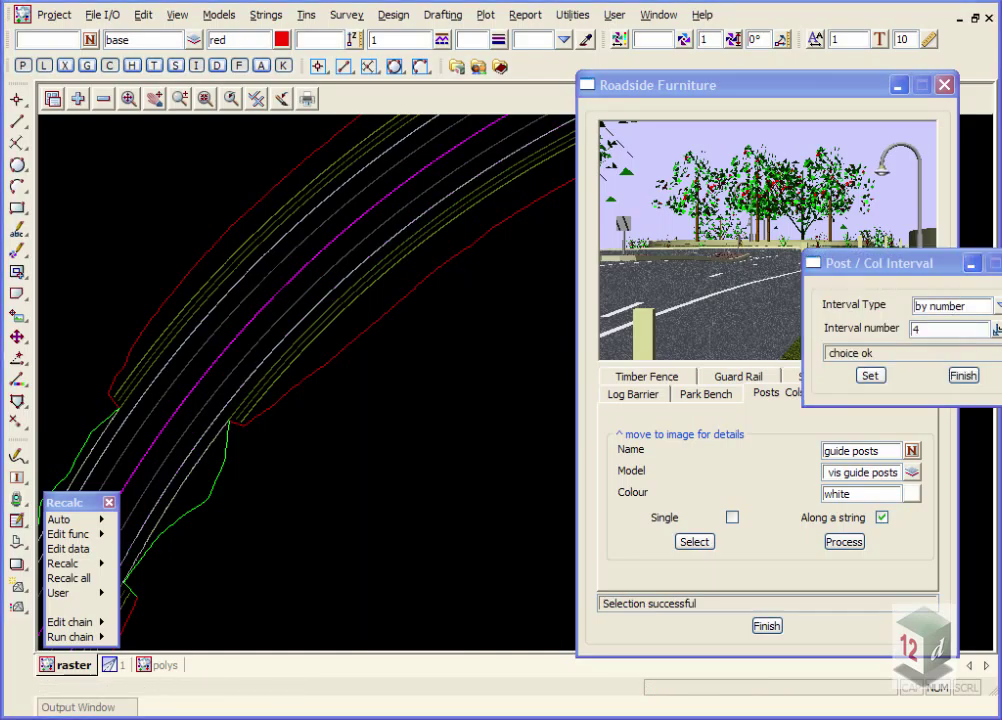
pyautogui.click(950, 322)
pyautogui.write('3')
pyautogui.press('Return')
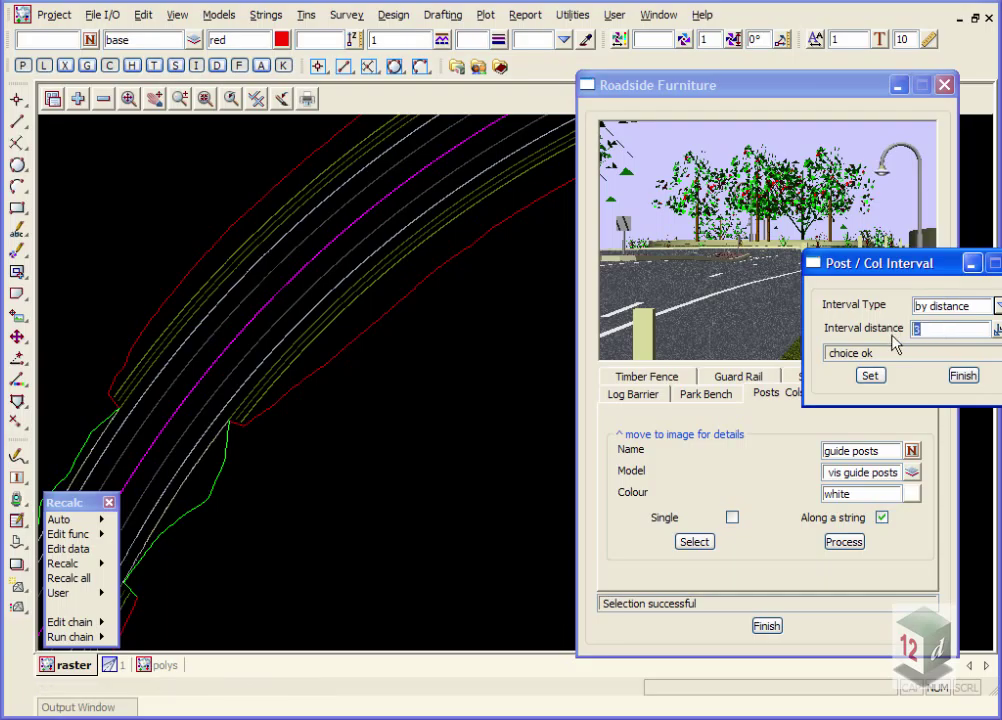
pyautogui.write('20')
pyautogui.click(870, 377)
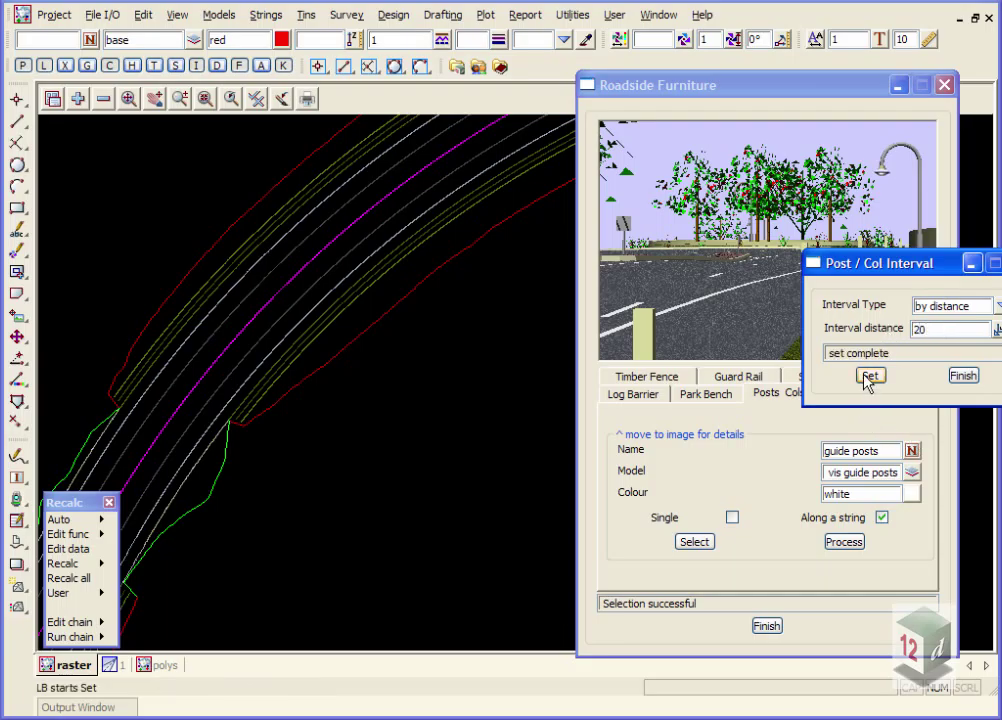
pyautogui.click(963, 376)
pyautogui.click(844, 541)
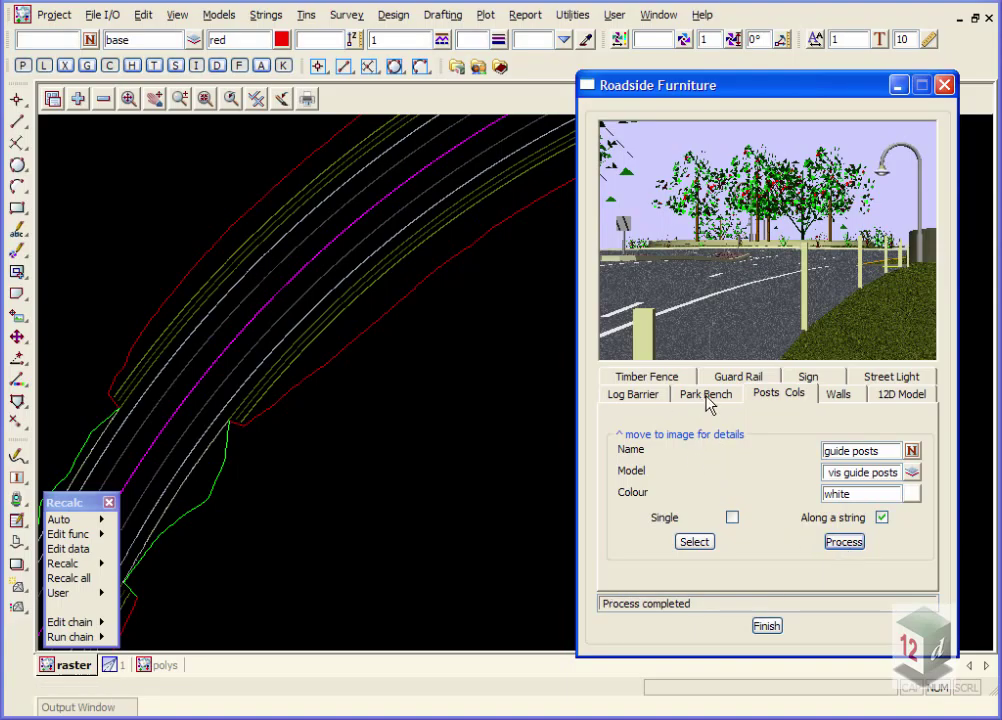
pyautogui.click(640, 396)
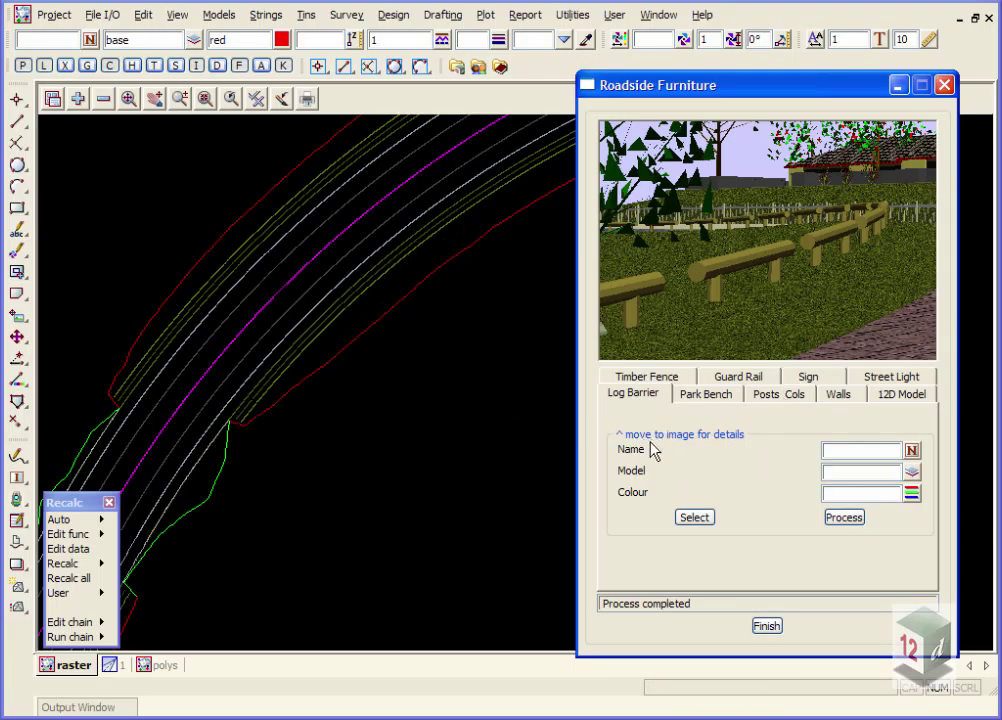
# Review the log barrier dimension details and set the barrier colour to colourbond
pyautogui.click(747, 286)
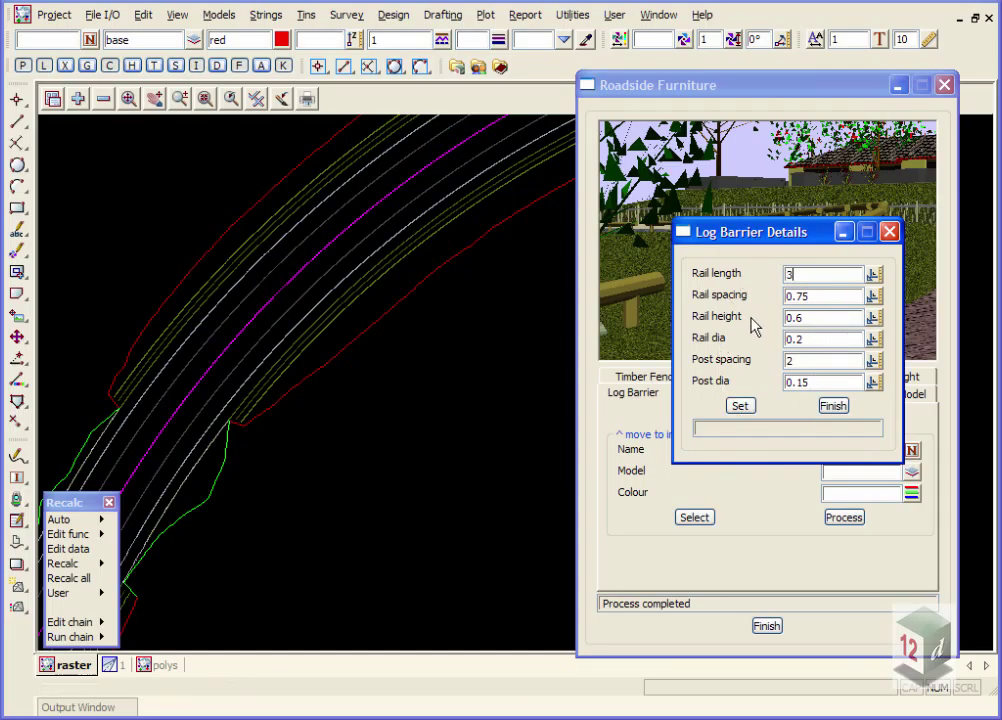
pyautogui.click(833, 406)
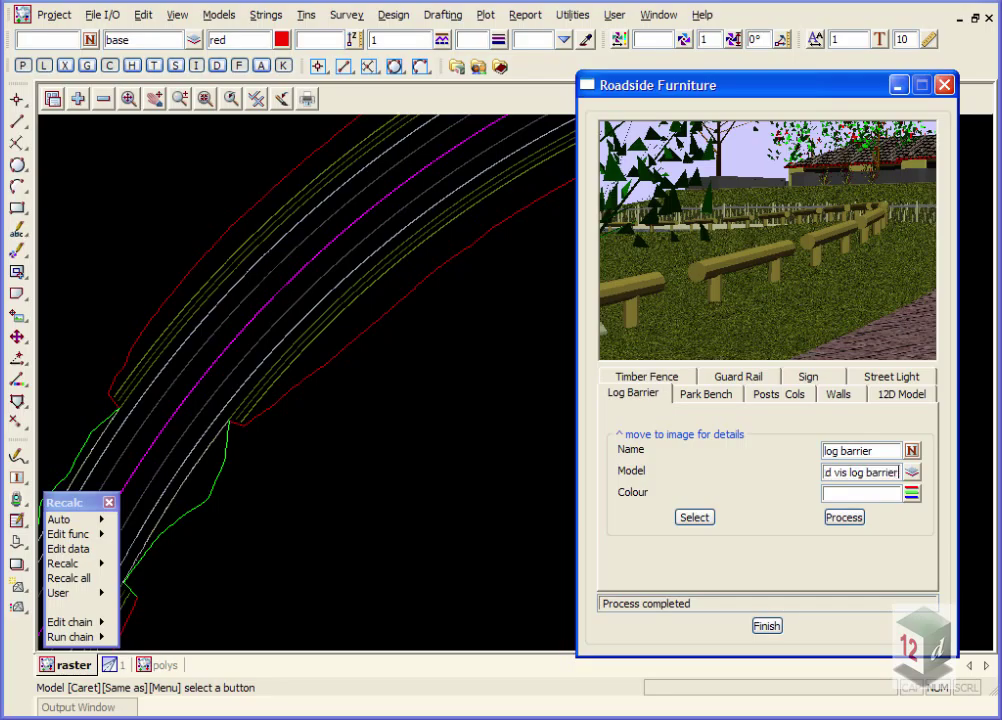
pyautogui.click(911, 494)
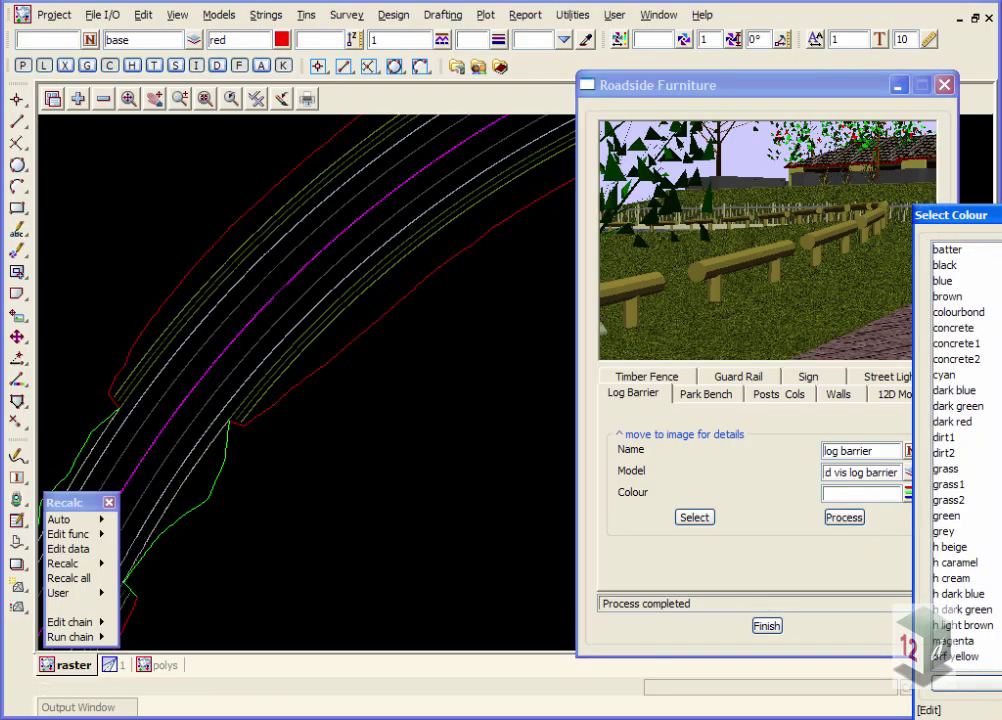
pyautogui.doubleClick(958, 313)
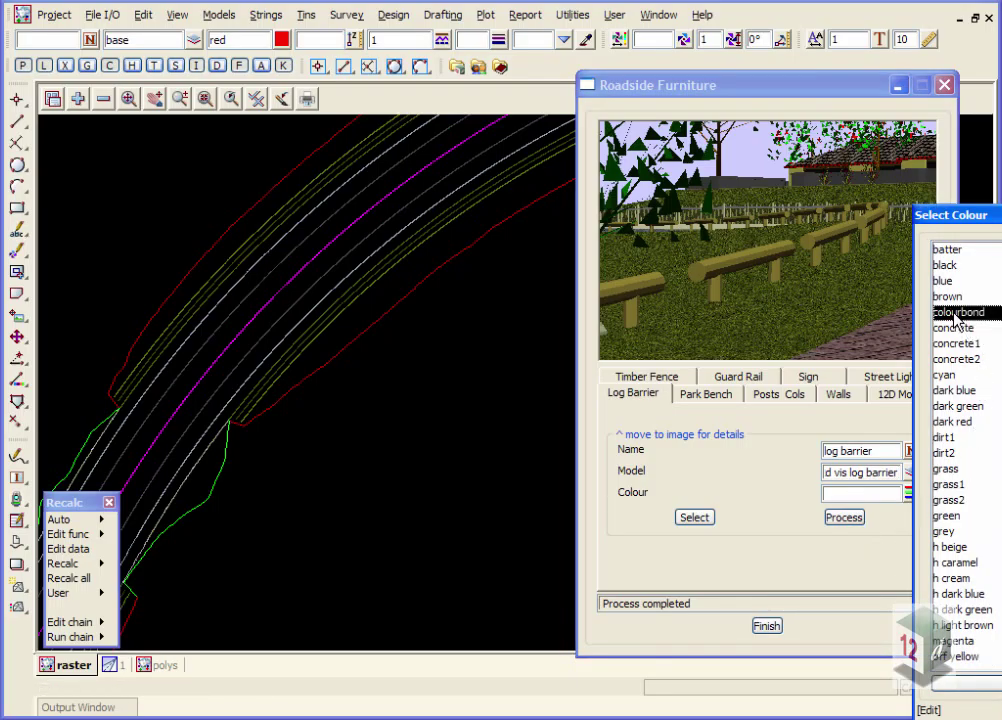
# Generate log barriers along the left road edge string bofpl
pyautogui.click(695, 518)
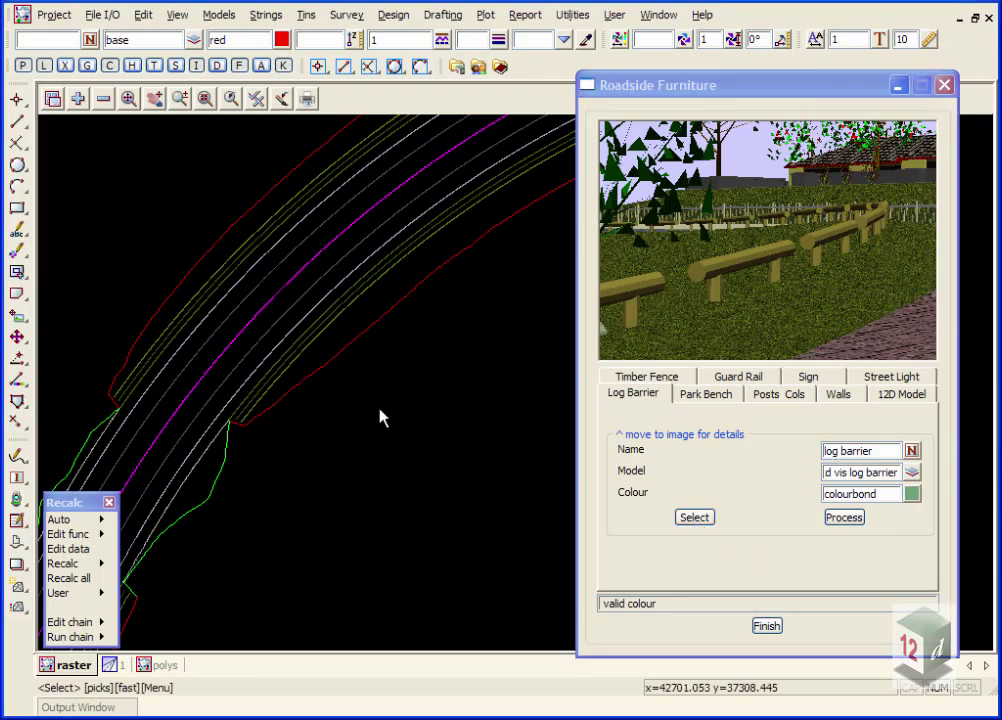
pyautogui.click(276, 369)
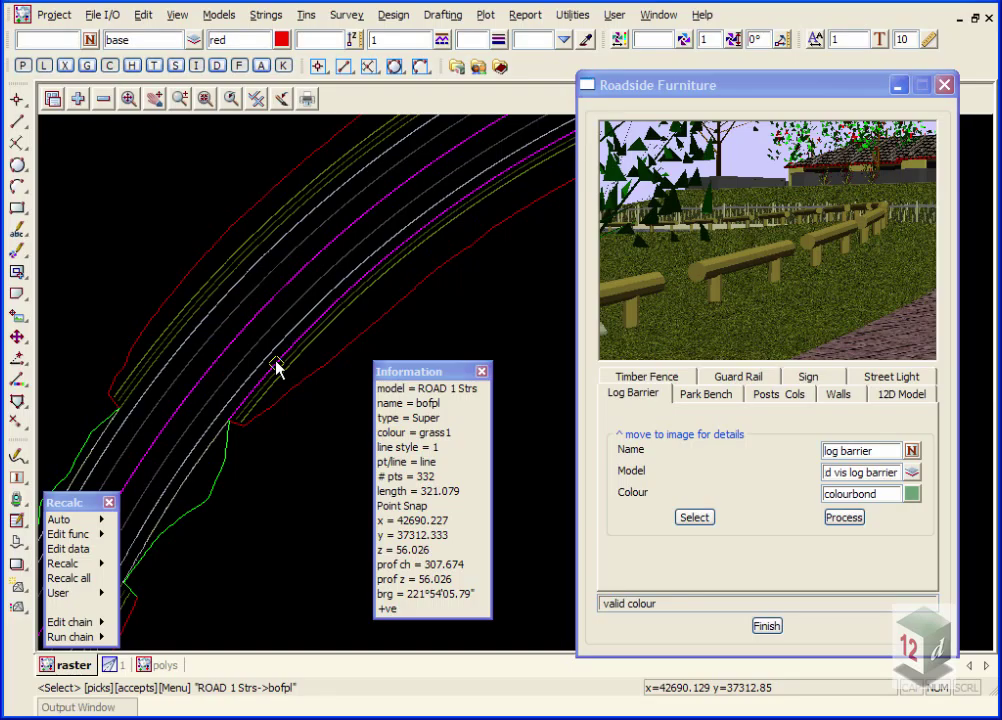
pyautogui.middleClick(276, 369)
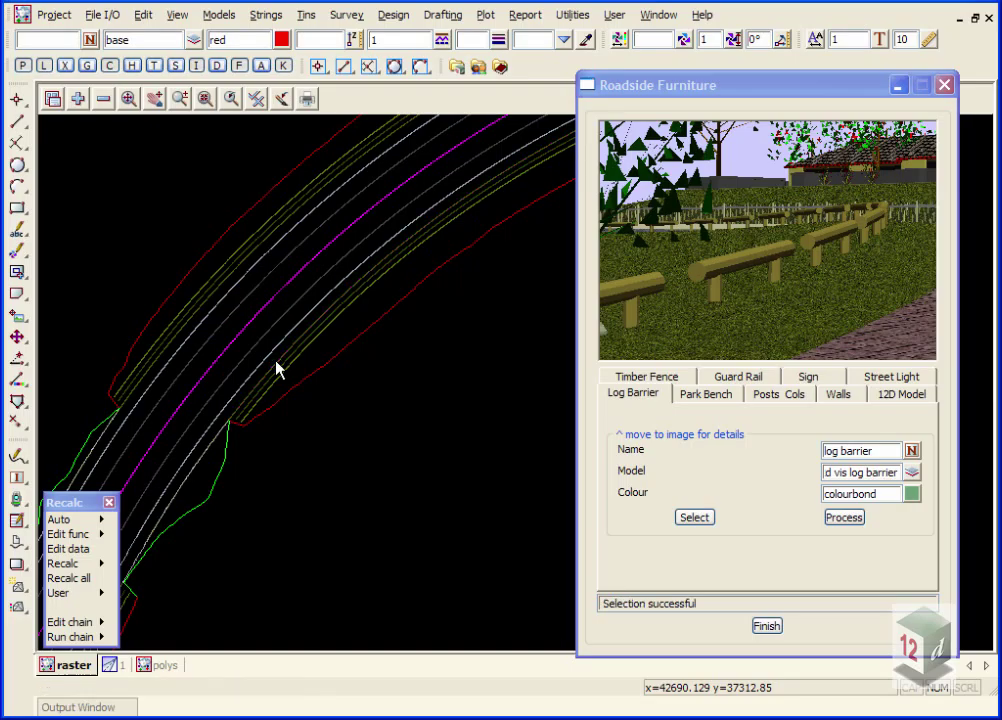
pyautogui.click(850, 520)
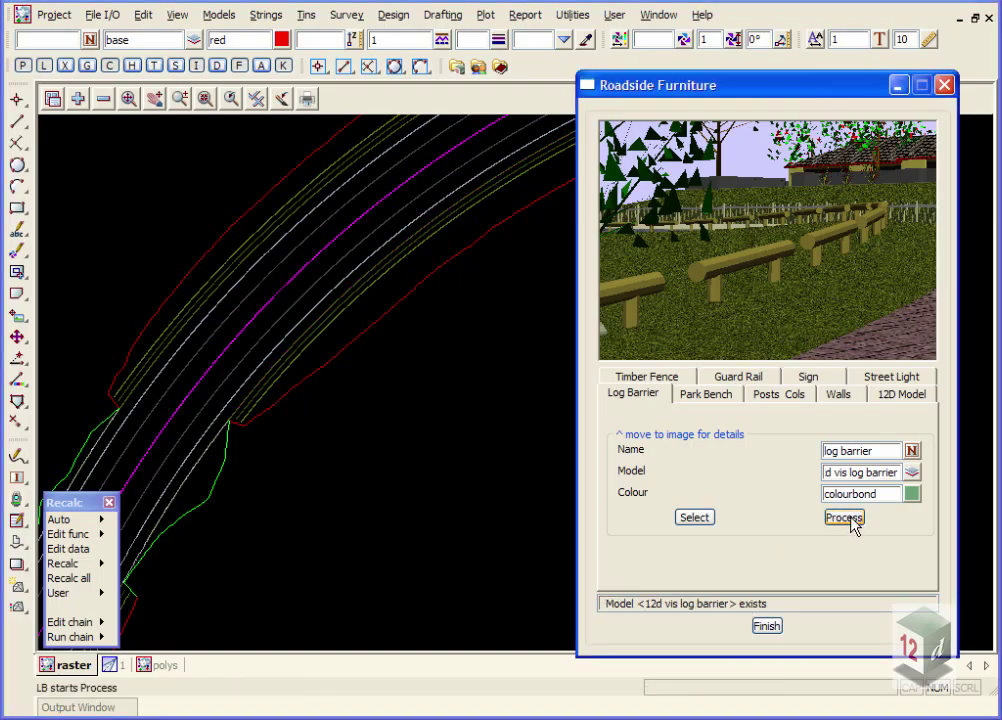
# Generate log barriers along the right road edge string bofpr
pyautogui.click(695, 517)
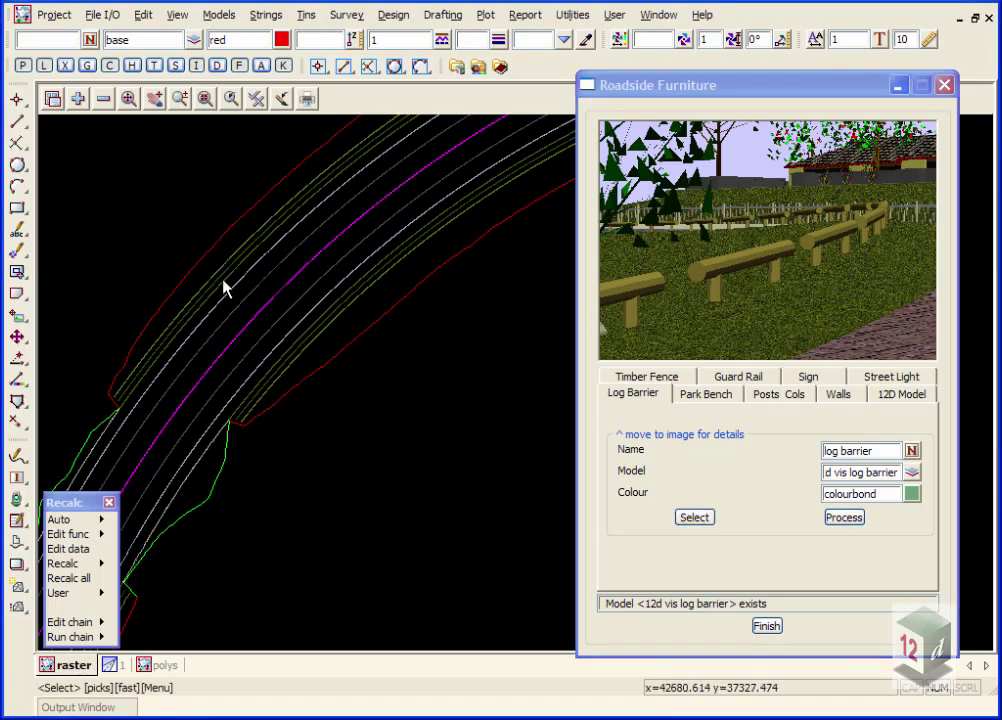
pyautogui.click(201, 318)
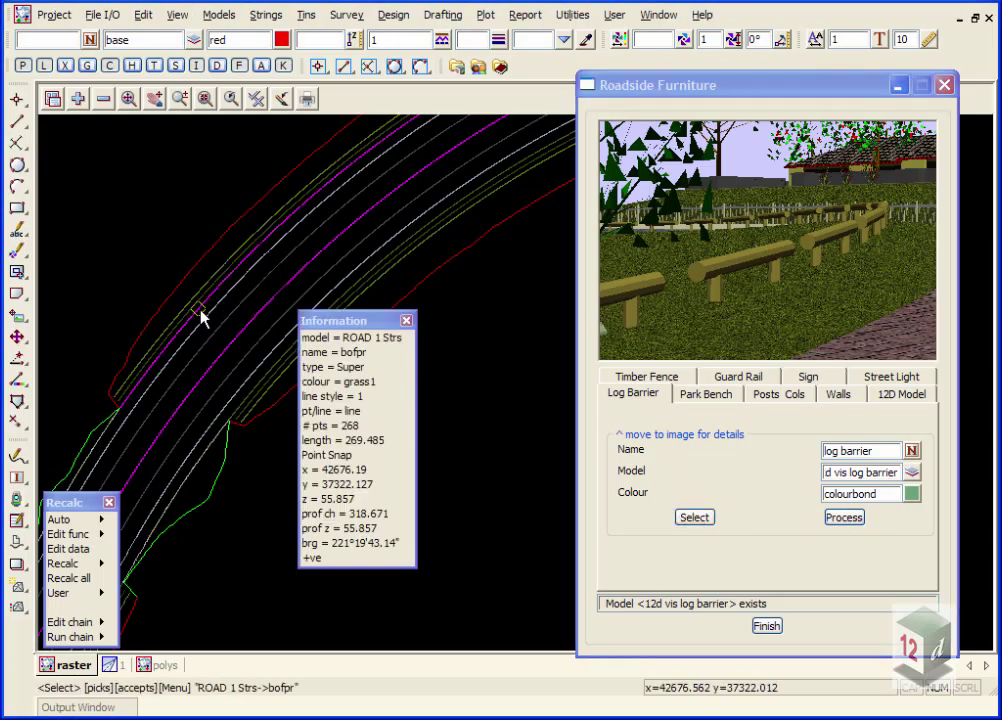
pyautogui.middleClick(201, 319)
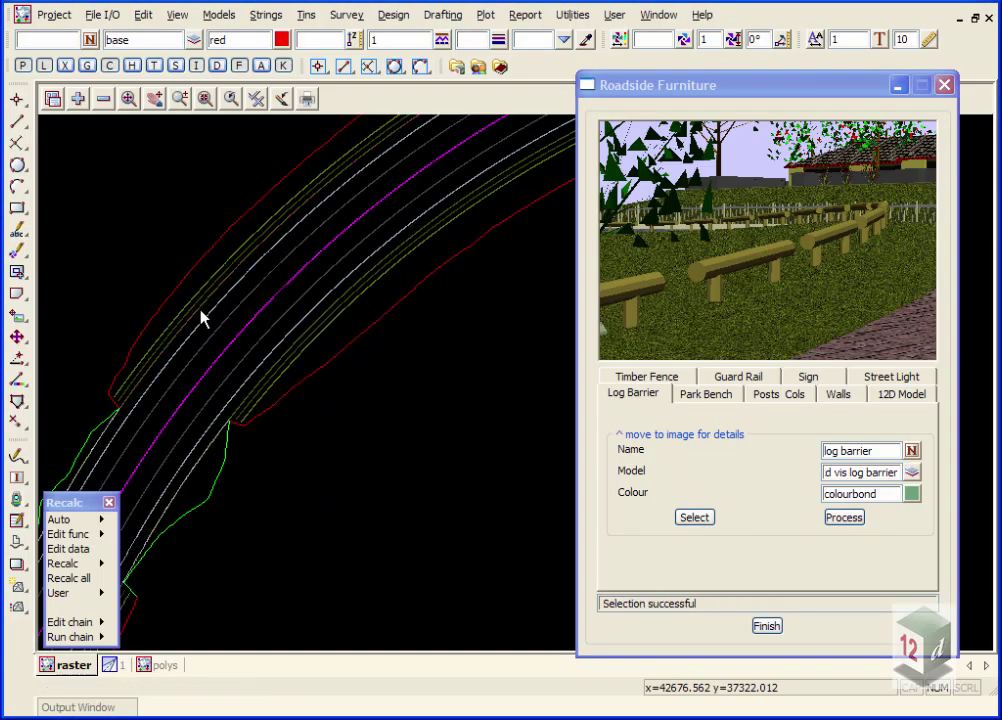
pyautogui.click(852, 522)
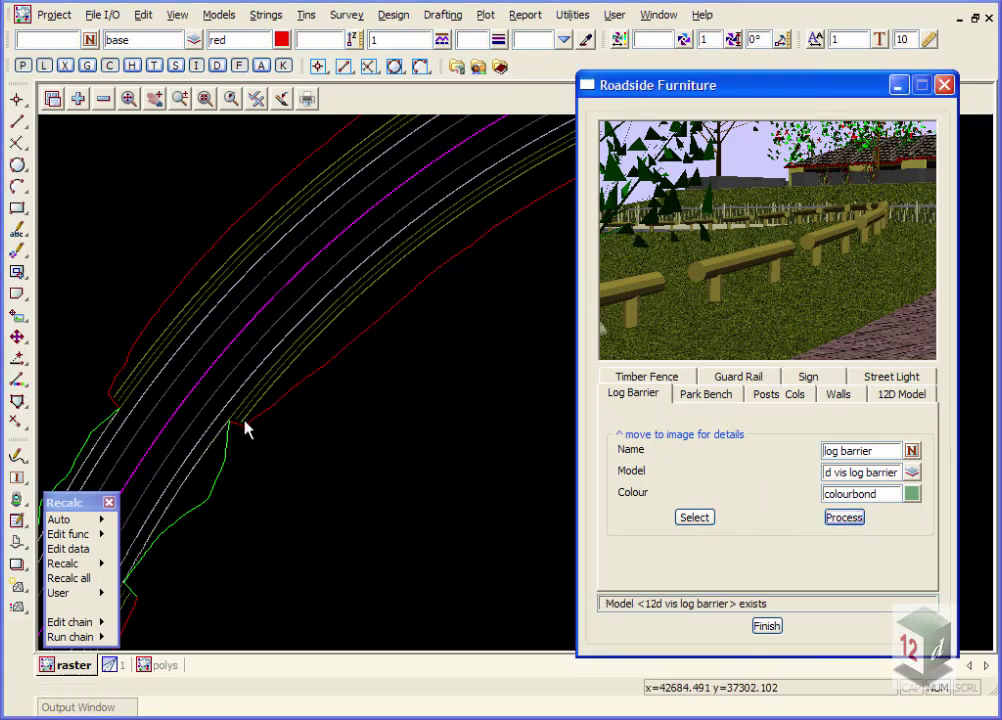
# On the next cut stretch, generate log barriers along the left edge string bofpl
pyautogui.scroll(-3, 280, 360)
pyautogui.scroll(-2, 250, 333)
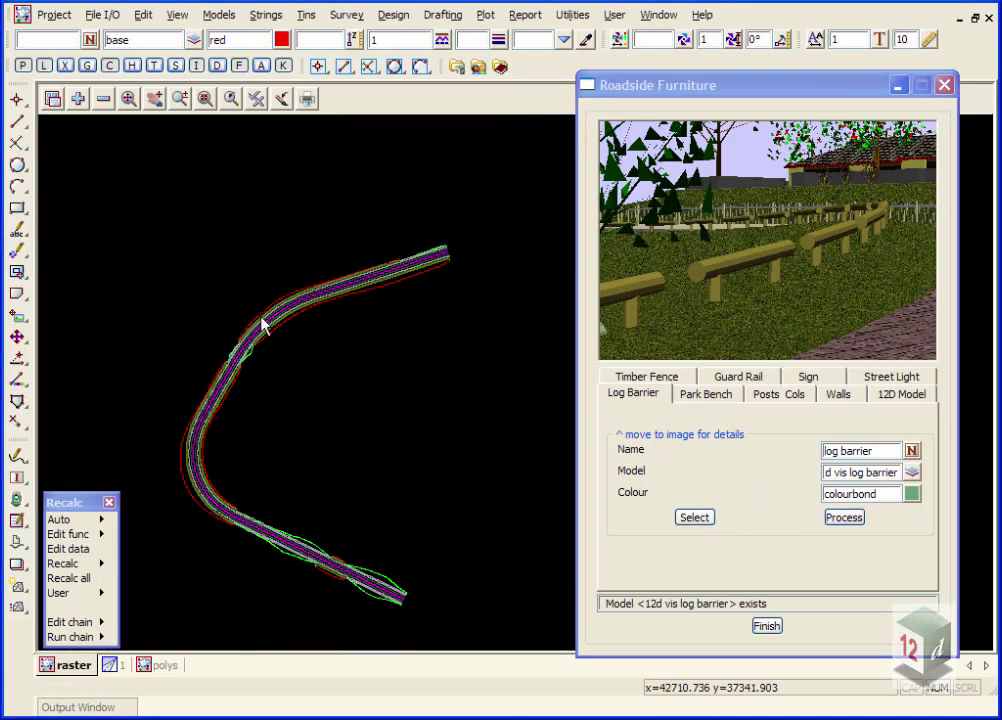
pyautogui.scroll(5, 218, 414)
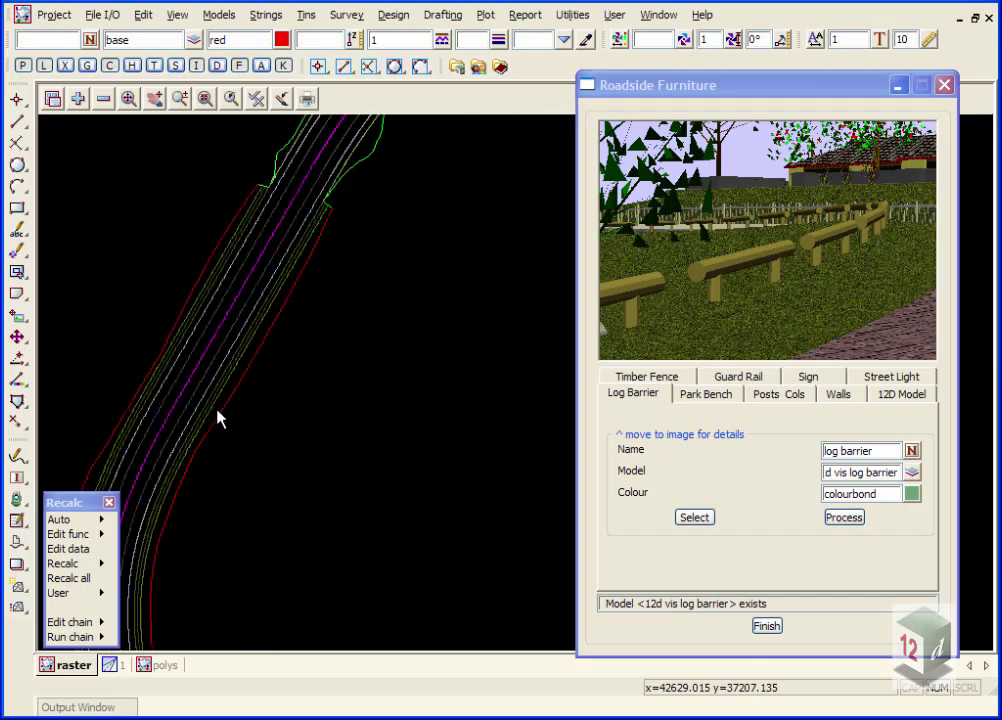
pyautogui.click(277, 280)
pyautogui.click(277, 280)
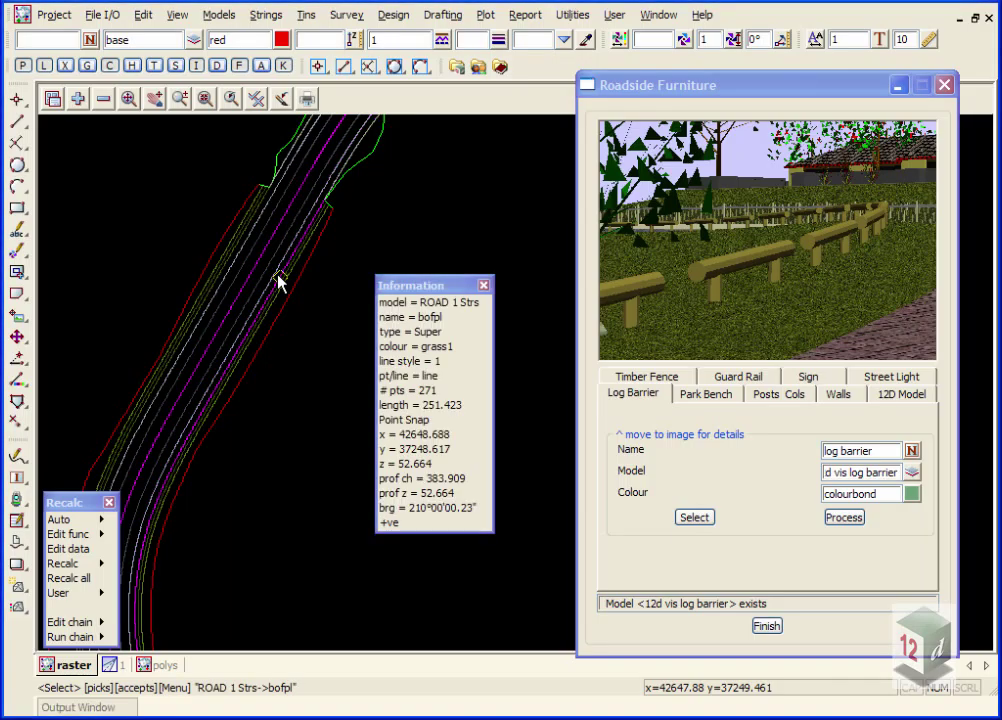
pyautogui.middleClick(277, 278)
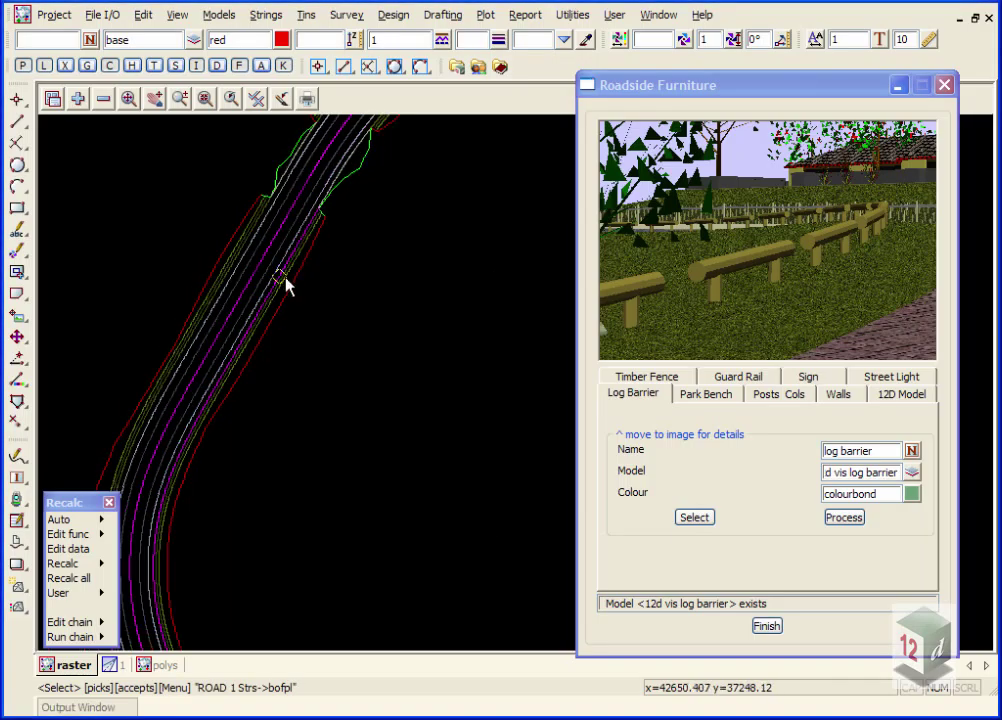
pyautogui.scroll(-1, 278, 280)
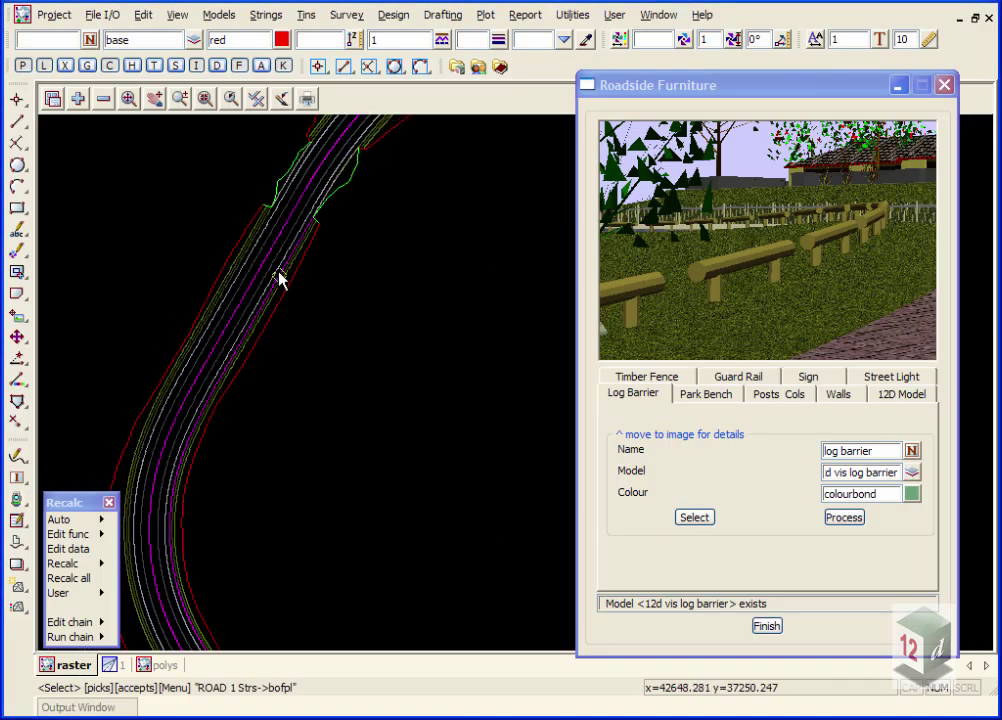
pyautogui.middleClick(280, 280)
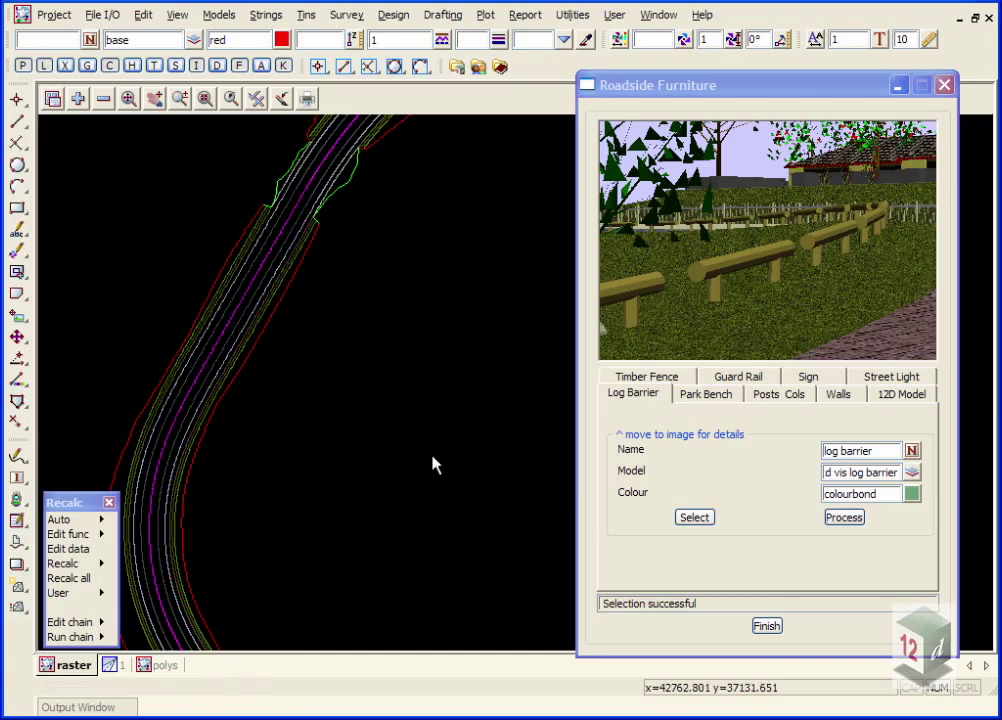
pyautogui.click(842, 517)
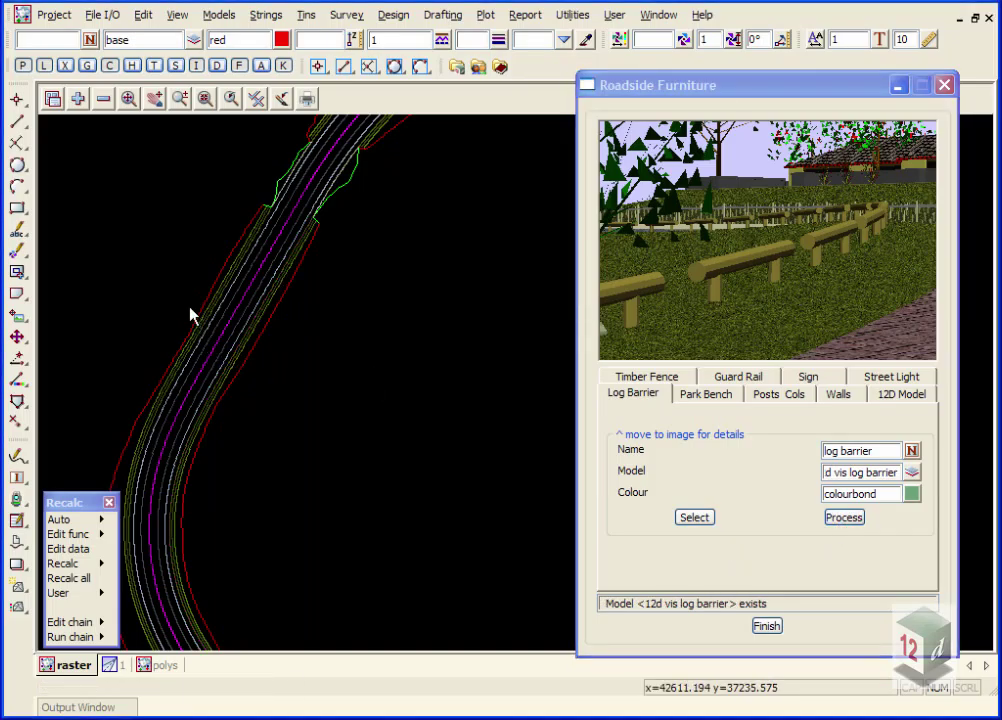
# Generate log barriers along the right edge string bofpr on the same stretch
pyautogui.scroll(2, 192, 315)
pyautogui.click(684, 517)
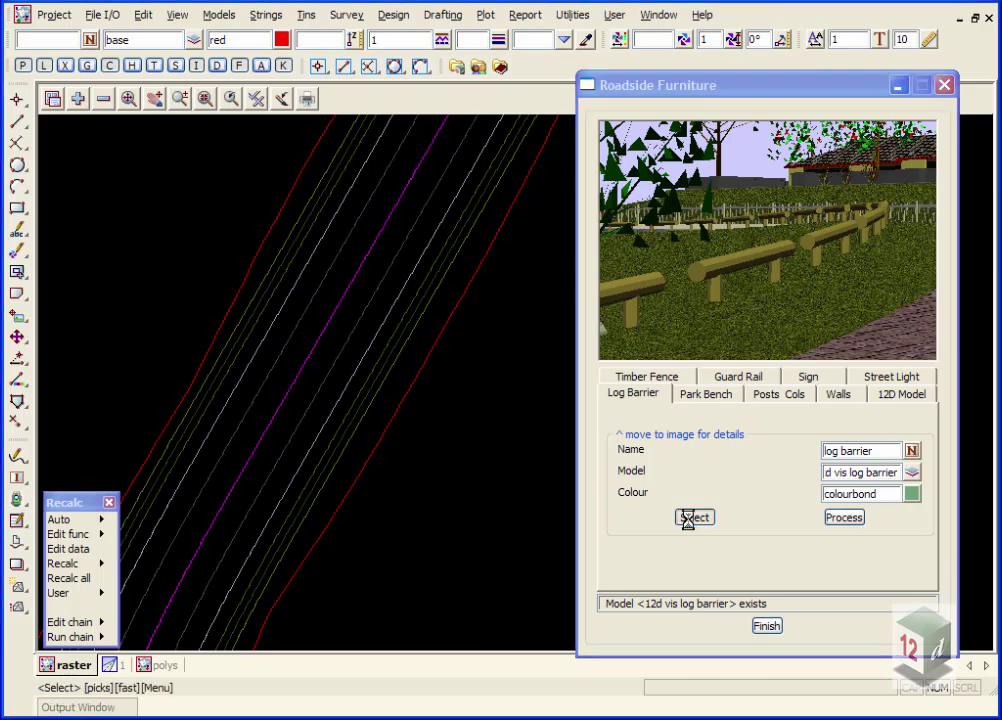
pyautogui.scroll(-2, 280, 342)
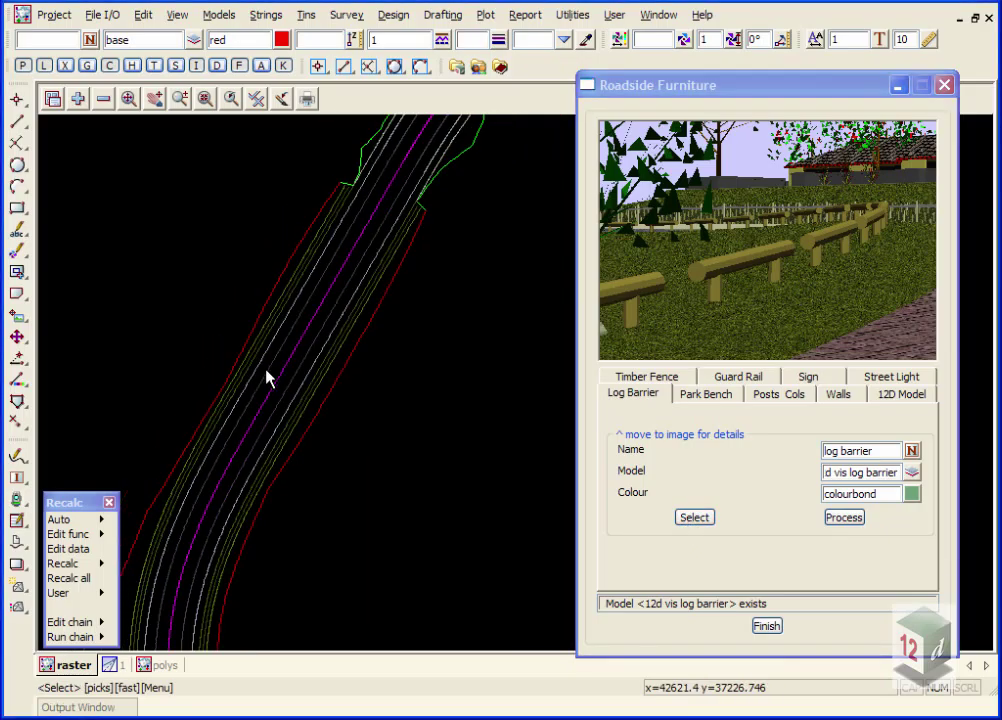
pyautogui.click(291, 306)
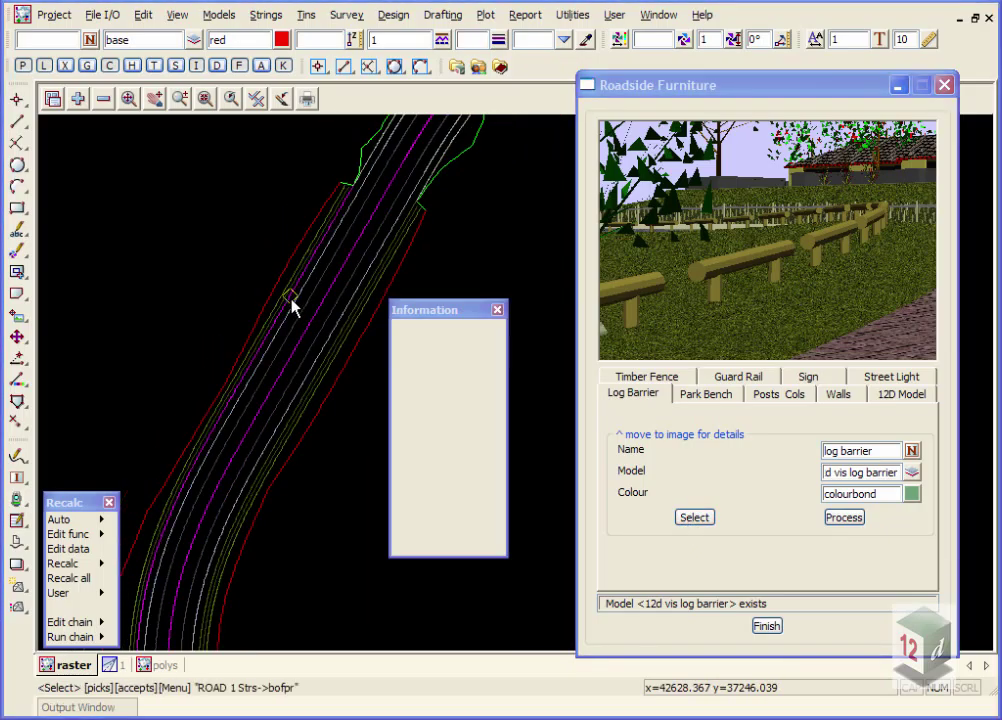
pyautogui.middleClick(291, 306)
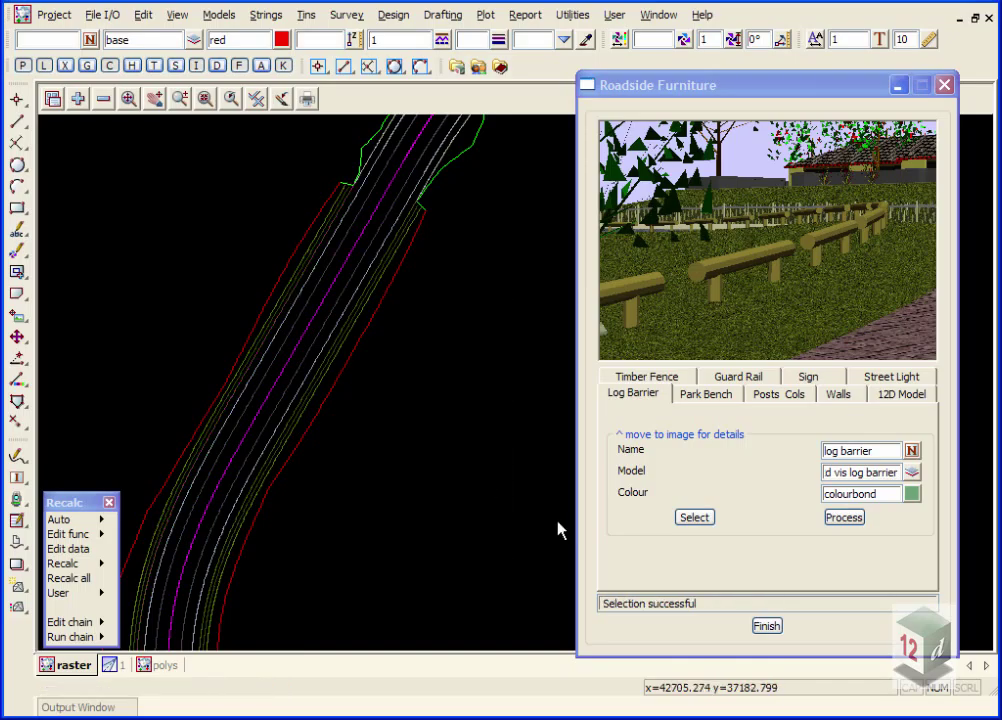
pyautogui.click(843, 518)
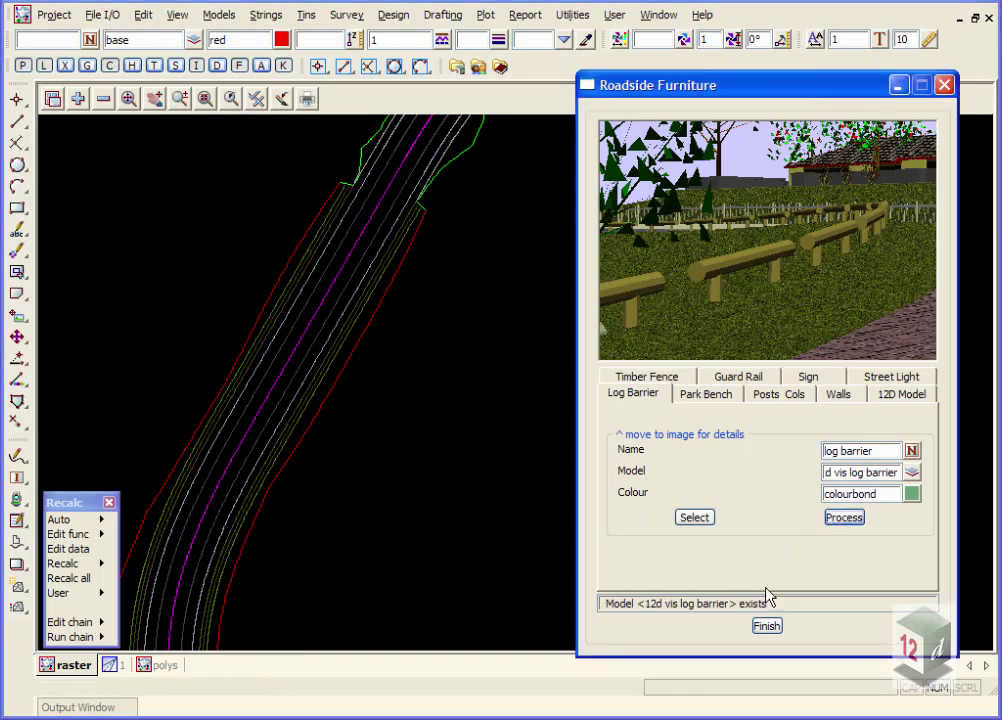
# Minimise the Roadside Furniture dialog and show the road in the 3D view
pyautogui.click(897, 83)
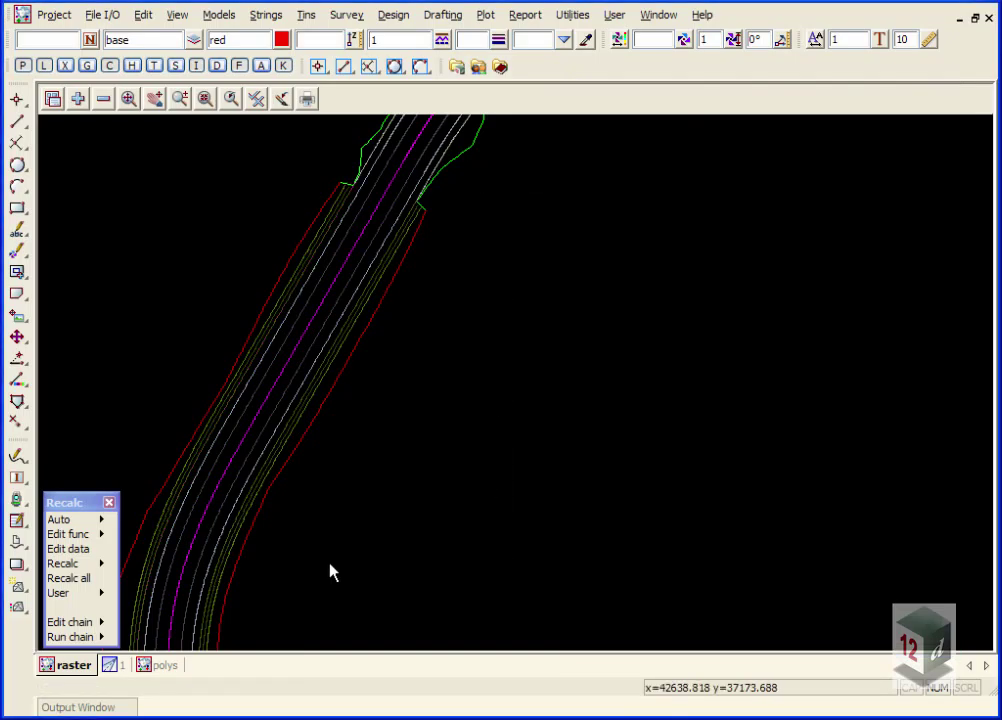
pyautogui.click(111, 666)
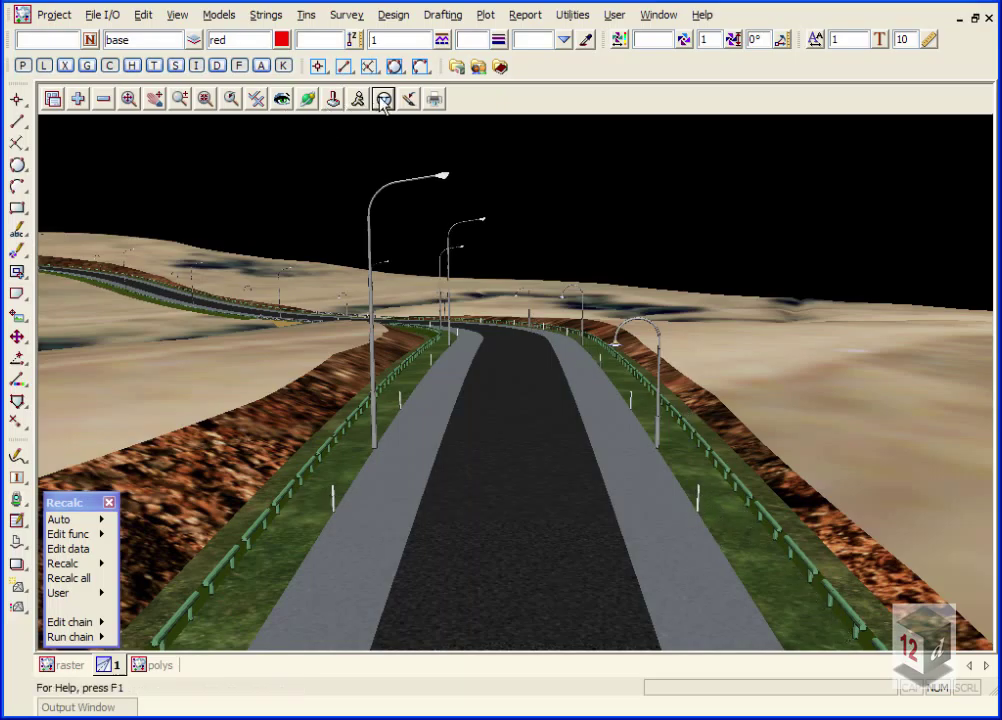
# Start a String Drive along ROAD 1 at 100 kph to review posts and barriers
pyautogui.moveTo(526, 114); pyautogui.dragTo(877, 60)
pyautogui.click(775, 325)
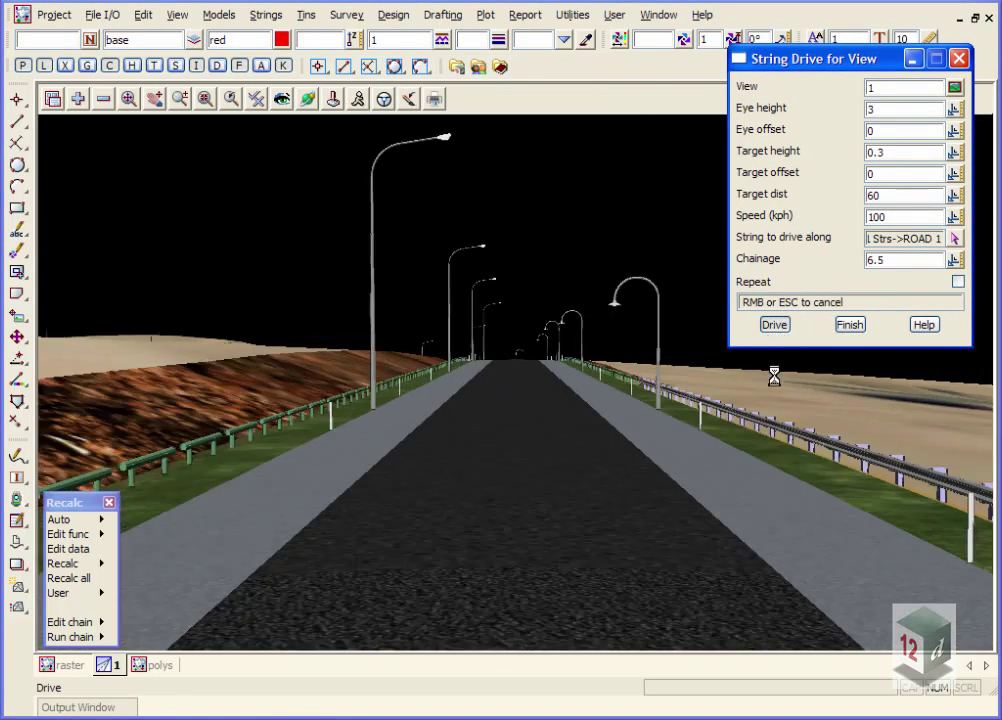